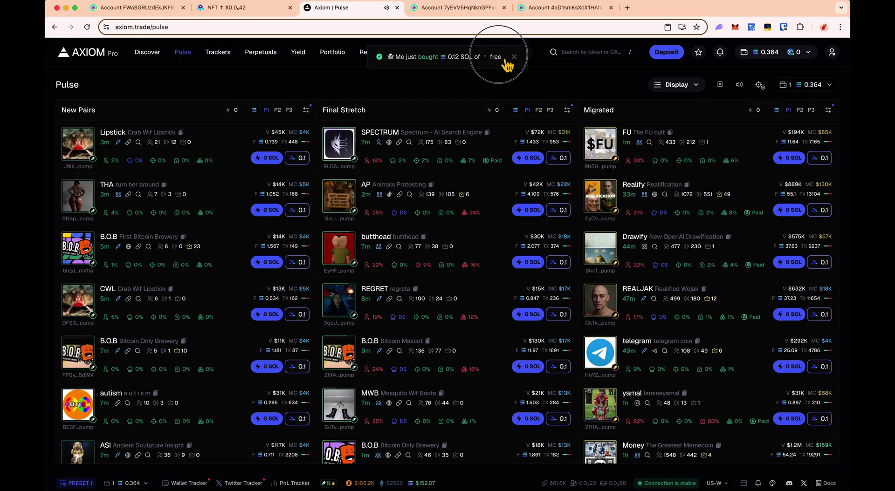
- Open the MM token page in Axiom from the TradeWiz trade notification
{"action": "left_click", "coordinate": [505, 60]}
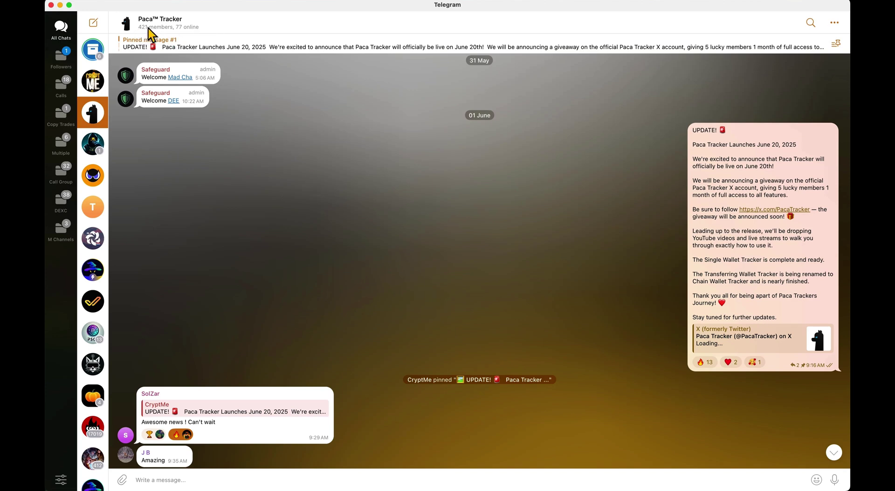
- Highlight the launch date line and giveaway paragraph of the pinned Paca Tracker UPDATE message
{"action": "left_click", "coordinate": [703, 147]}
{"action": "left_click_drag", "start_coordinate": [704, 149], "coordinate": [813, 153]}
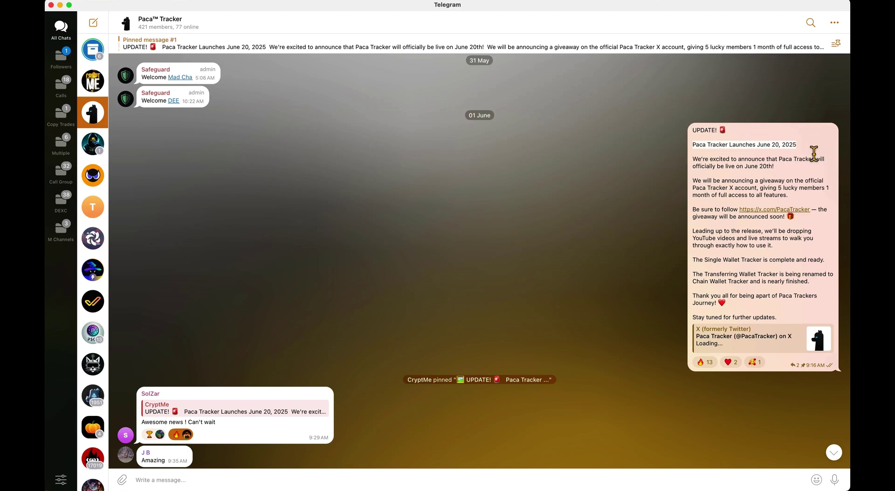
{"action": "left_click", "coordinate": [694, 183]}
{"action": "left_click_drag", "start_coordinate": [693, 183], "coordinate": [802, 198]}
{"action": "left_click", "coordinate": [785, 192]}
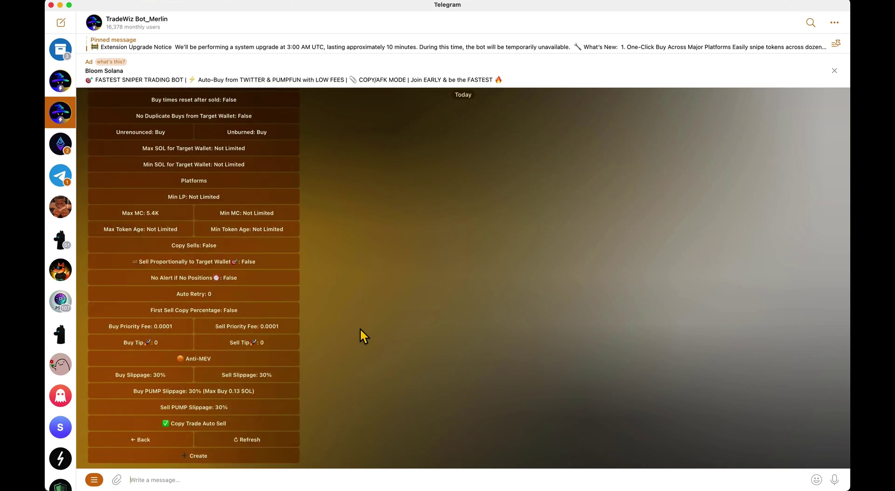
- Switch to the tracker desktop to watch Paca Chain Tracker register fresh wallets
{"action": "type", "text": "CZEBMjeaDfgxk7wZVZhAHoV3e7sv5bGSvFw8pJs6j6TV"}
{"action": "key", "text": "Return"}
{"action": "key", "text": "ctrl+Right"}
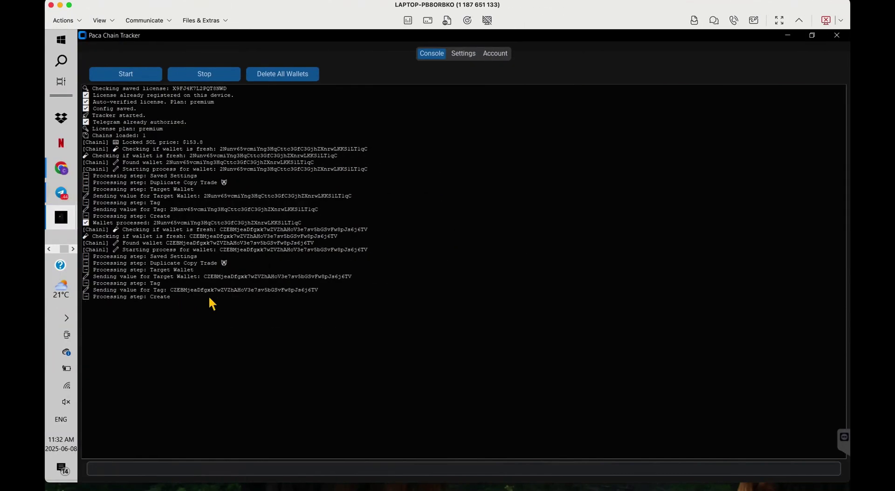
- Return to the main desktop and highlight the source wallet's address on Solscan
{"action": "key", "text": "ctrl+Left"}
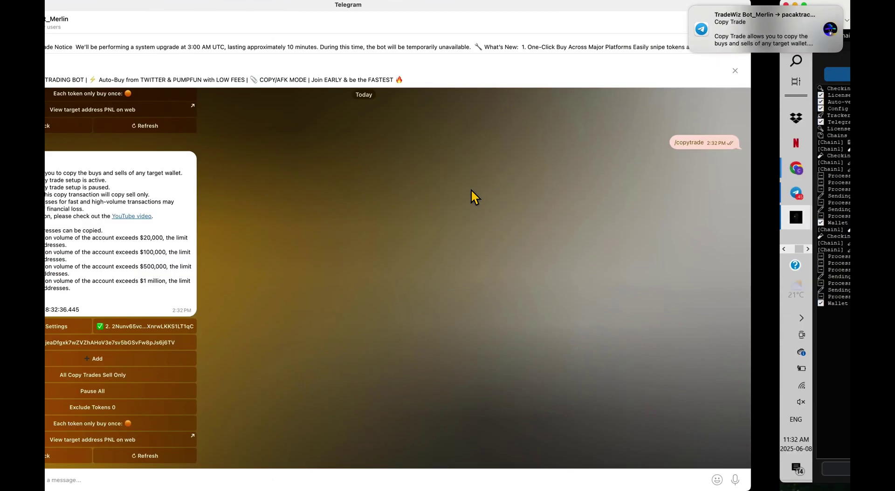
{"action": "left_click_drag", "start_coordinate": [133, 107], "coordinate": [311, 116]}
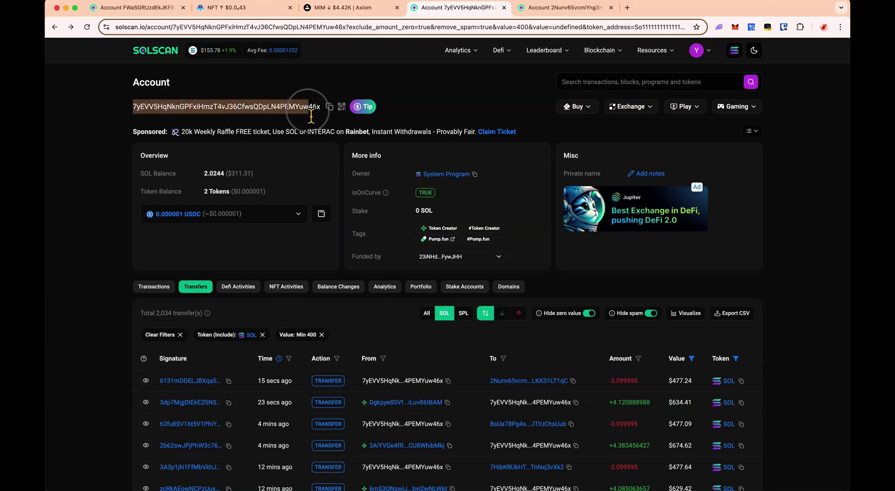
{"action": "left_click", "coordinate": [227, 107]}
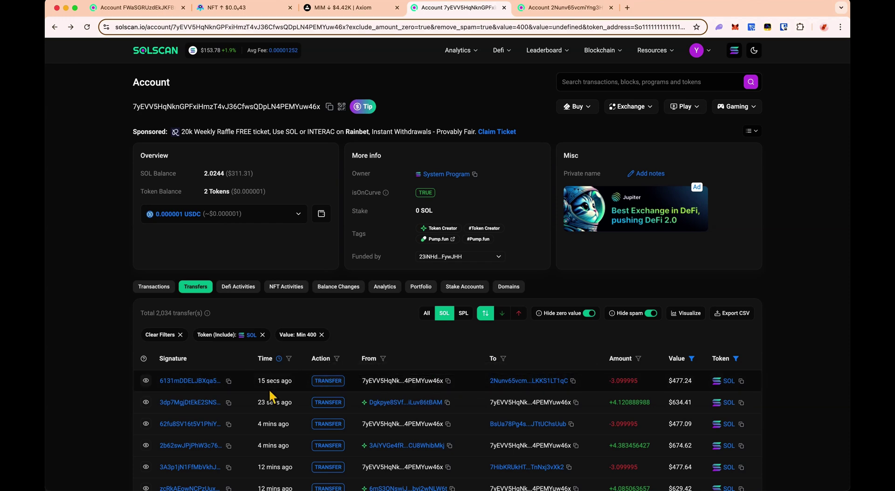
- Note the latest transfer's age and follow the SOL transfers through the first chain wallets
{"action": "left_click_drag", "start_coordinate": [252, 387], "coordinate": [311, 383]}
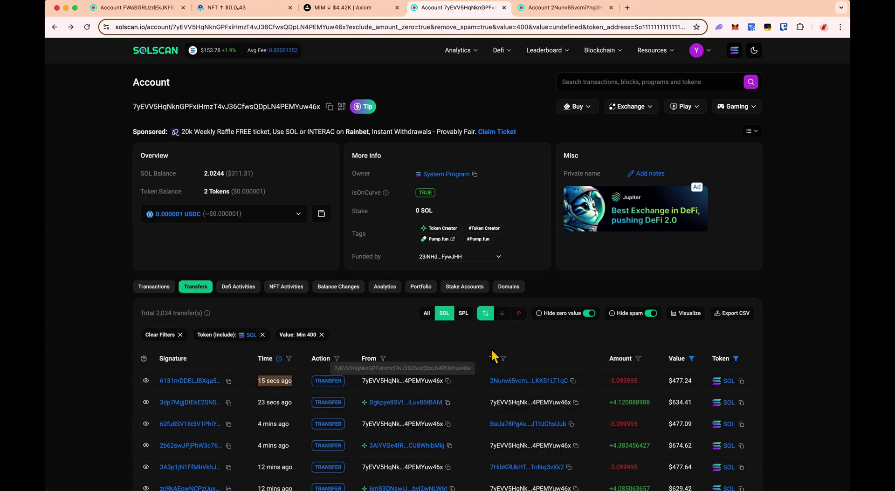
{"action": "left_click", "coordinate": [466, 381]}
{"action": "left_click", "coordinate": [571, 9]}
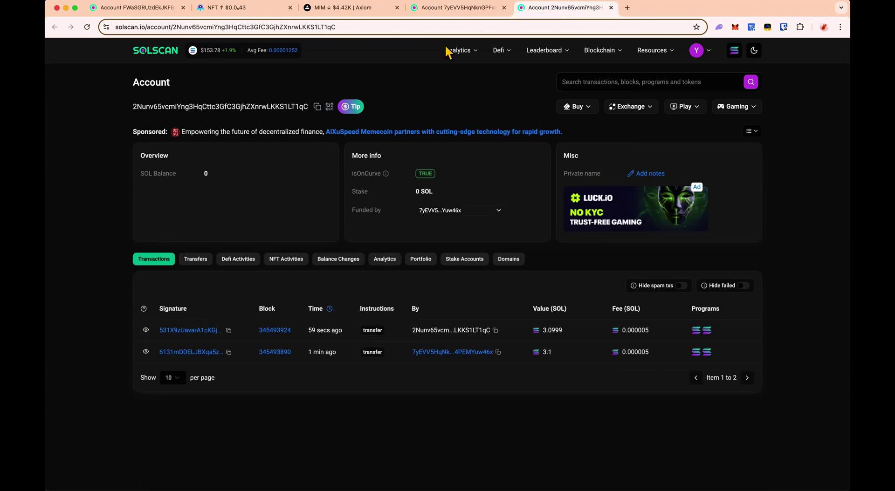
{"action": "left_click", "coordinate": [200, 259]}
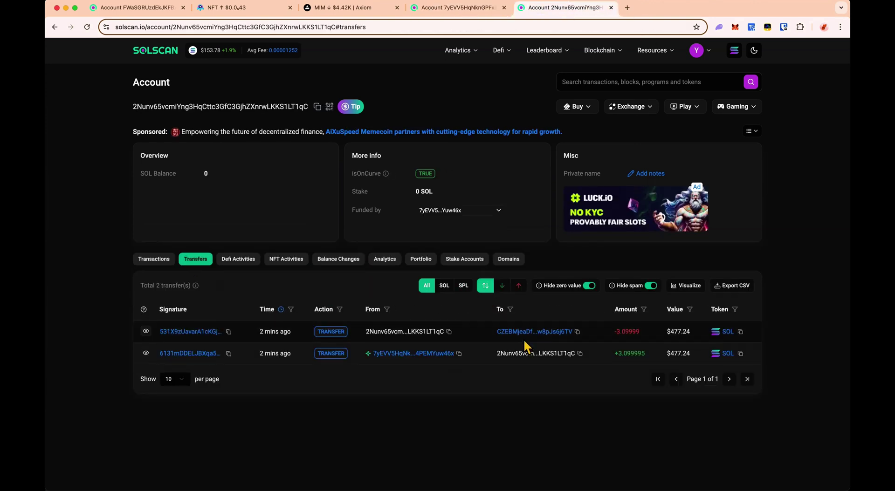
{"action": "left_click", "coordinate": [519, 336]}
{"action": "left_click", "coordinate": [198, 261]}
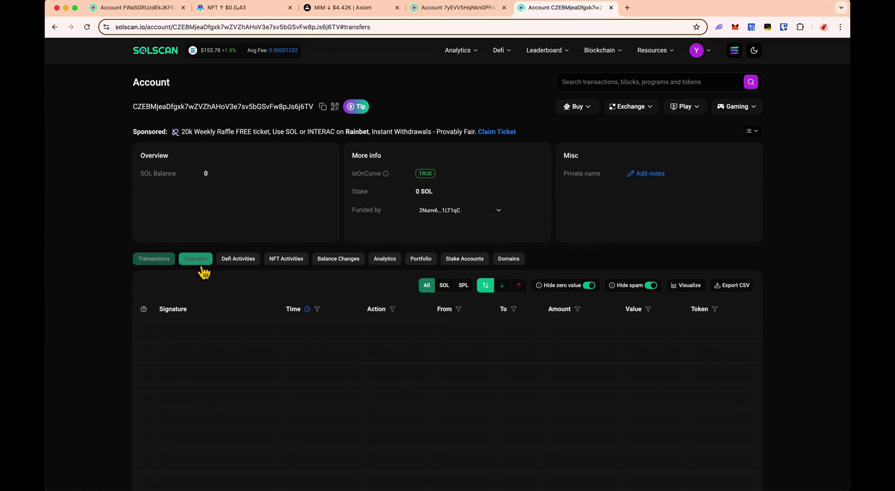
{"action": "left_click", "coordinate": [507, 332]}
{"action": "left_click", "coordinate": [198, 261]}
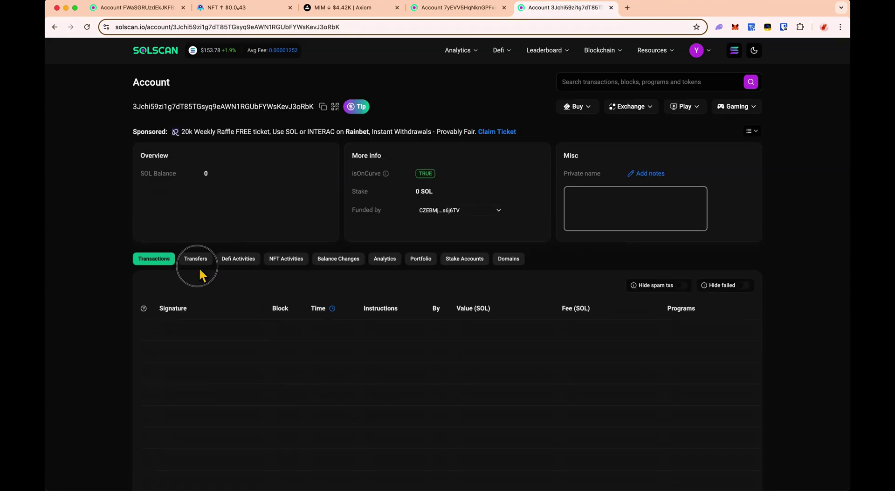
- Follow the remaining transfer hops to the last wallet's transfers list
{"action": "left_click", "coordinate": [517, 331]}
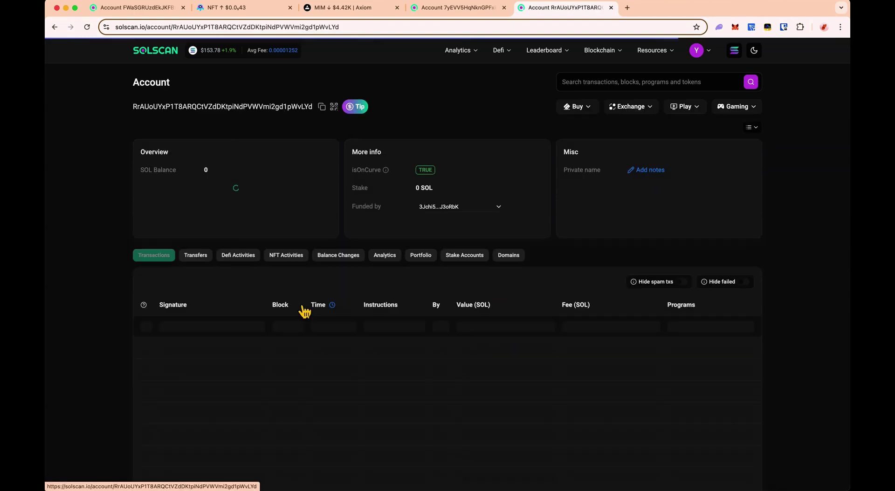
{"action": "left_click", "coordinate": [208, 261]}
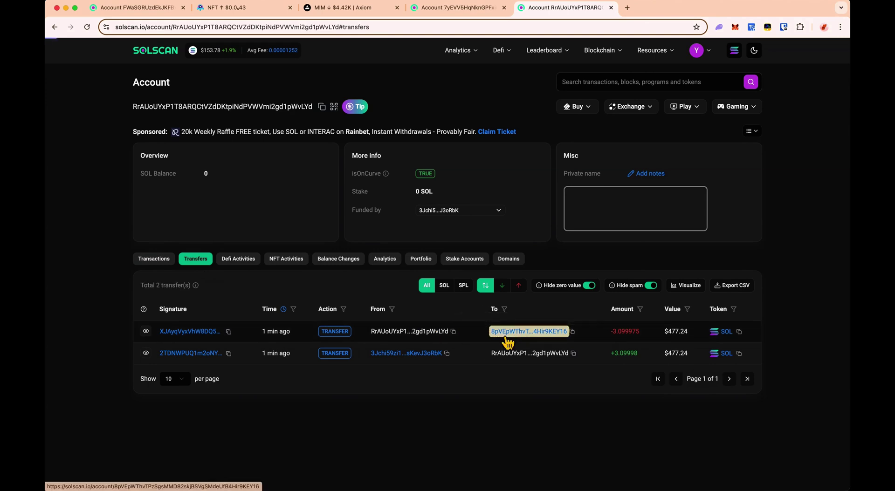
{"action": "left_click", "coordinate": [507, 331]}
{"action": "left_click", "coordinate": [205, 262]}
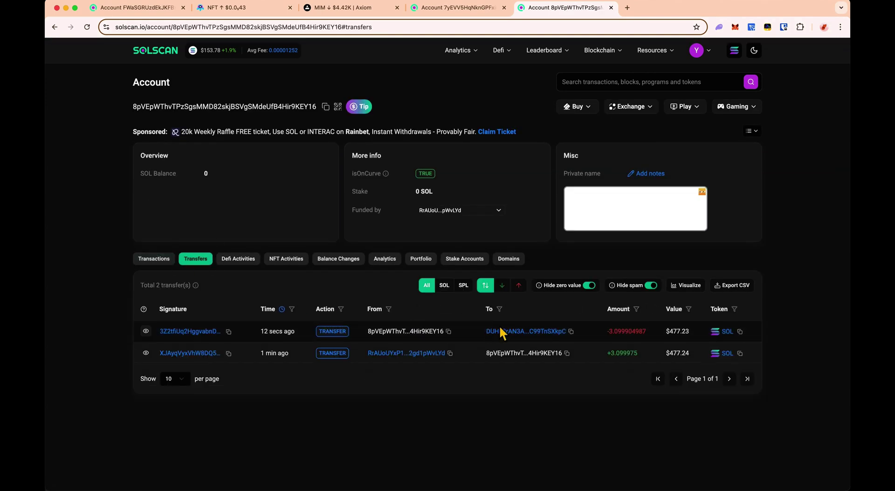
{"action": "left_click", "coordinate": [513, 335]}
{"action": "left_click", "coordinate": [199, 258]}
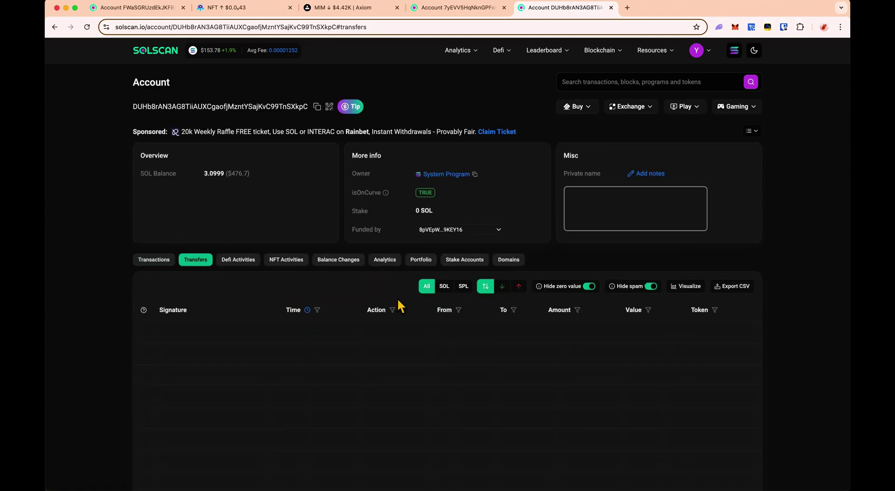
- Highlight the last wallet's 3.0999 SOL balance and copy its address for Telegram
{"action": "left_click_drag", "start_coordinate": [207, 174], "coordinate": [273, 177]}
{"action": "left_click_drag", "start_coordinate": [134, 107], "coordinate": [190, 107]}
{"action": "key", "text": "super+Tab"}
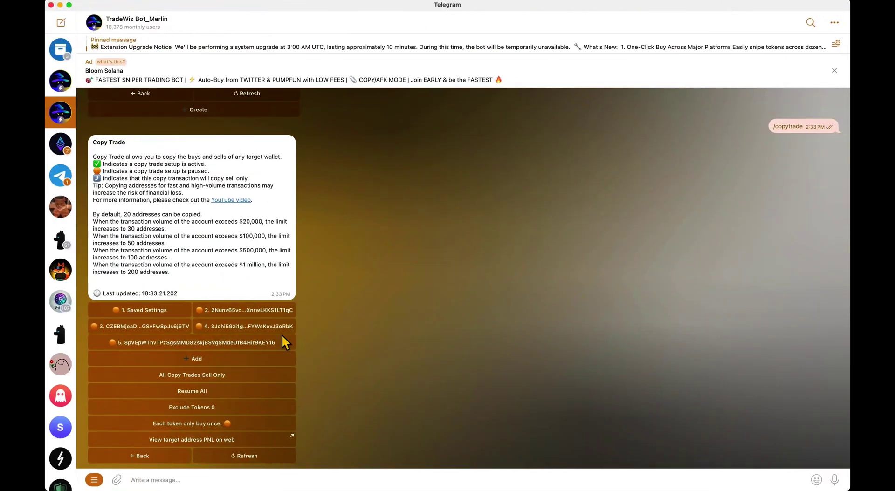
- Send the last wallet's address as a sixth copy-trade target and resume all six copy trades
{"action": "scroll", "coordinate": [326, 388], "scroll_direction": "up", "scroll_amount": 10}
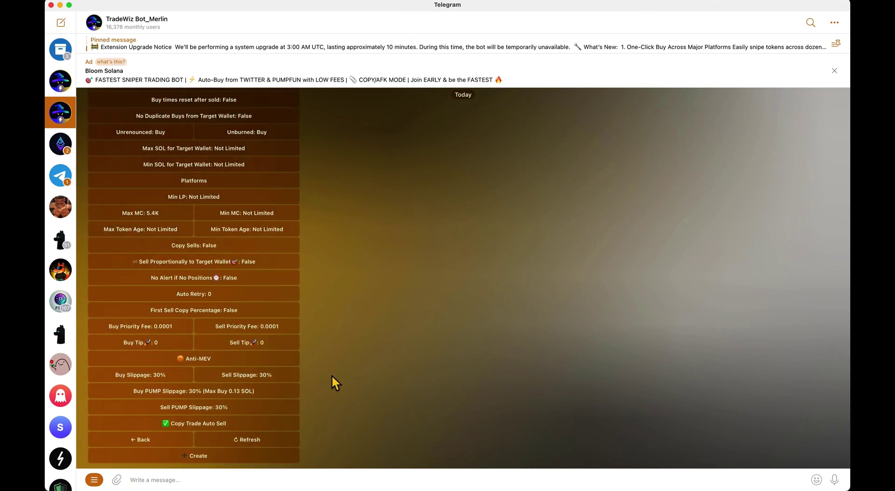
{"action": "type", "text": "DUHb8rAN3AG8TiiAUXCgaofjMzntYSajKvC99TnSXkpC"}
{"action": "key", "text": "Return"}
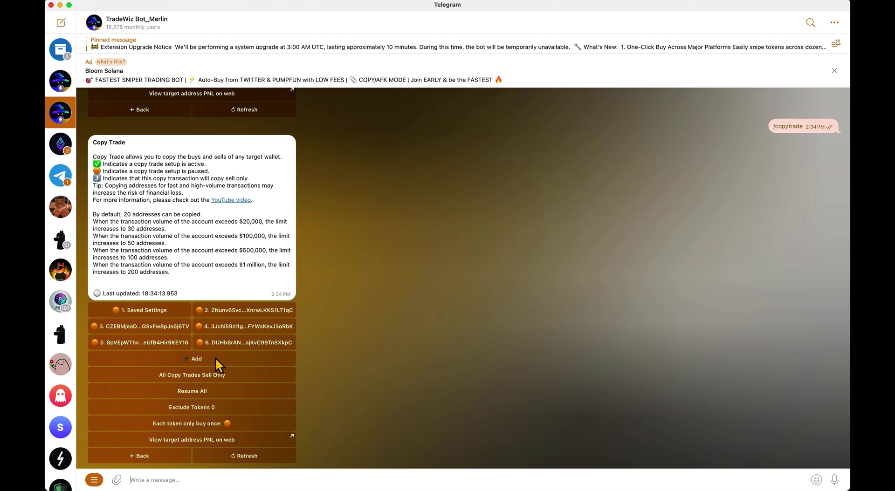
{"action": "left_click", "coordinate": [192, 393]}
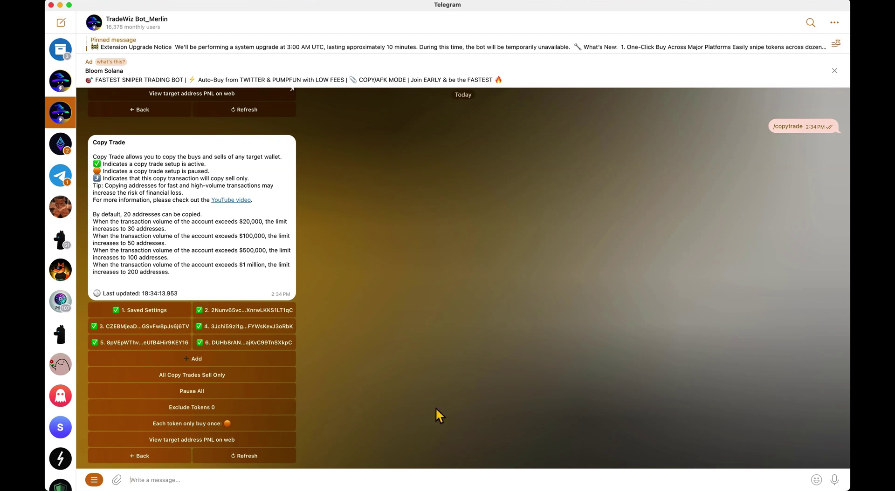
{"action": "key", "text": "super+Tab"}
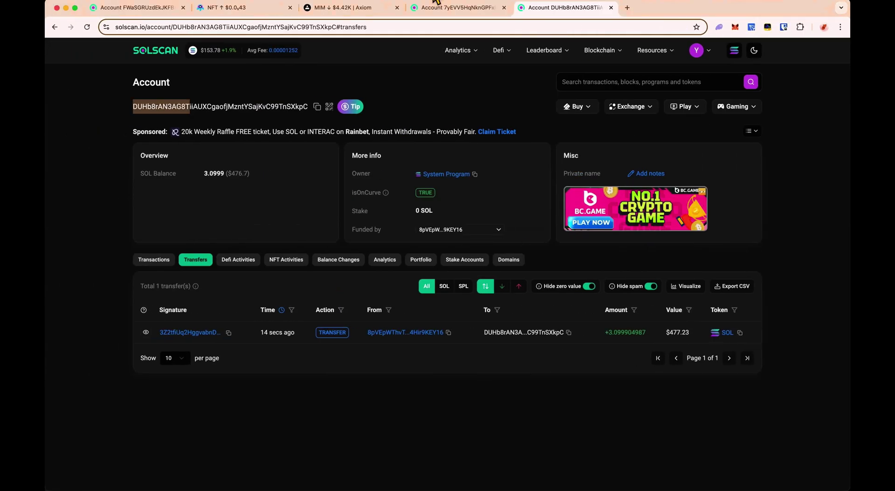
- Switch to the axiom.trade tab to view the Catnana chart with the copy trade's profit
{"action": "left_click", "coordinate": [364, 8]}
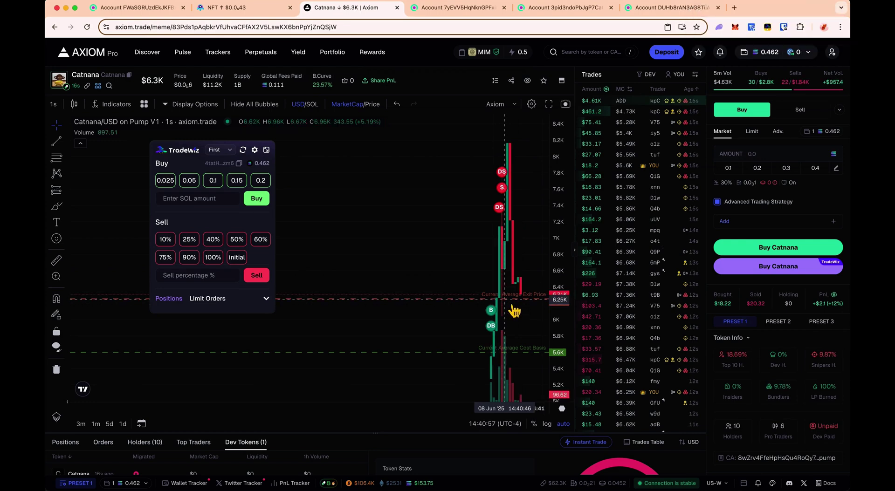
- Check the target wallet in Telegram's Detected buy alert, then close YouTube to return to Axiom
{"action": "key", "text": "super+Tab"}
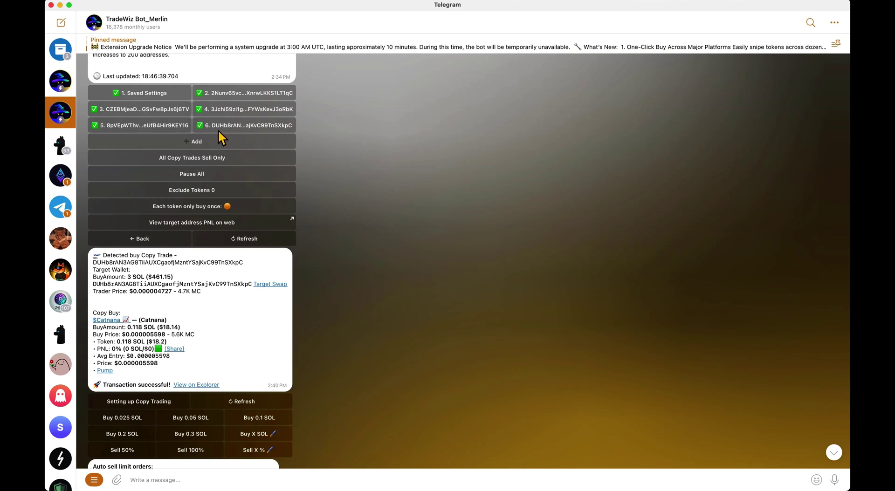
{"action": "left_click_drag", "start_coordinate": [97, 284], "coordinate": [139, 286]}
{"action": "left_click", "coordinate": [139, 292]}
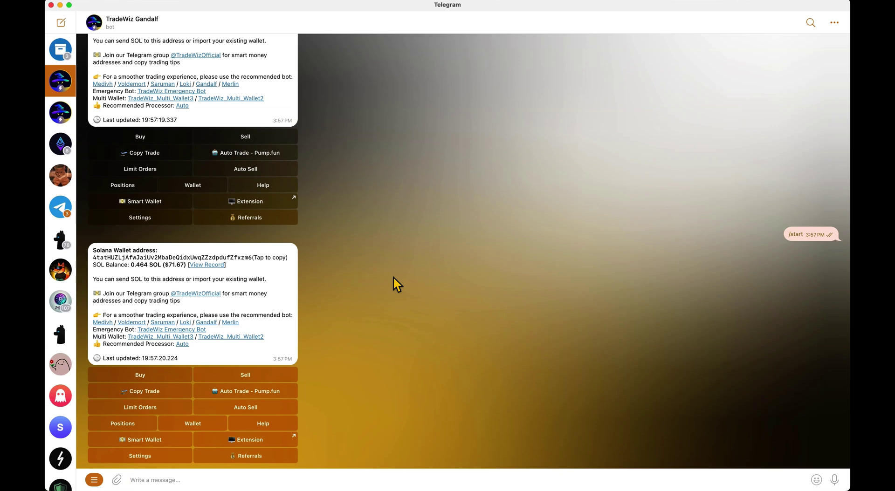
{"action": "key", "text": "super+Tab"}
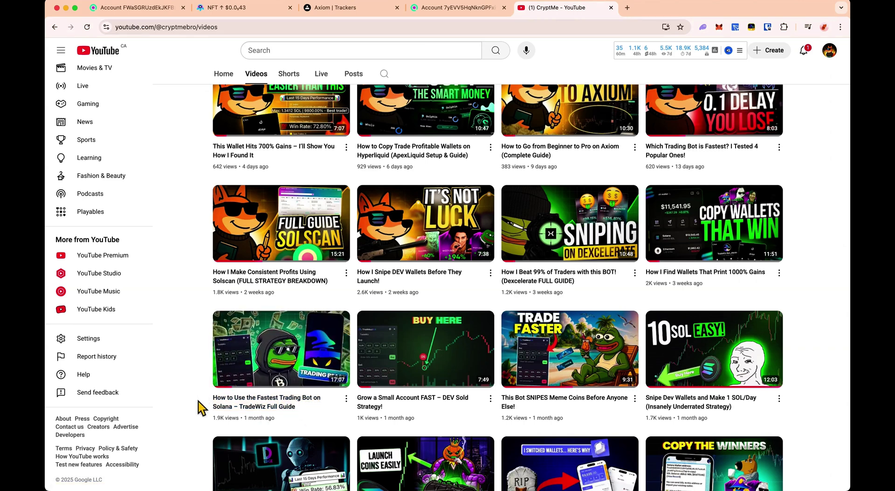
{"action": "key", "text": "super+w"}
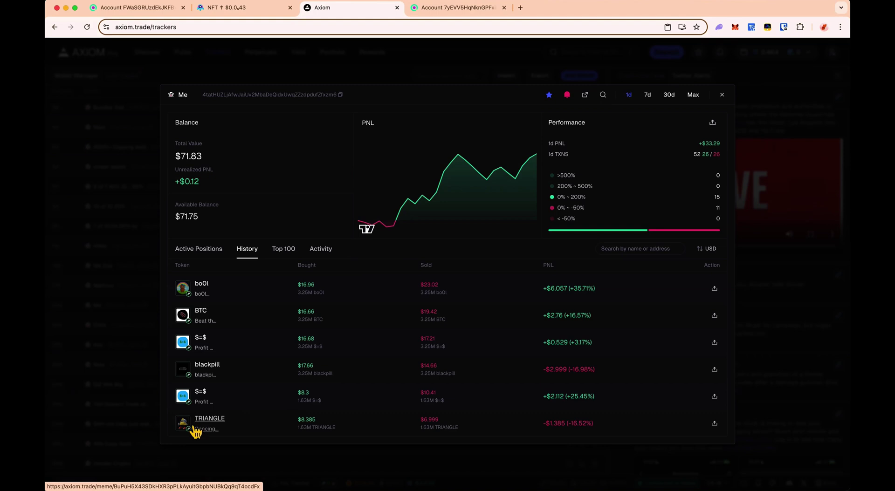
{"action": "scroll", "coordinate": [292, 419], "scroll_direction": "up", "scroll_amount": 5}
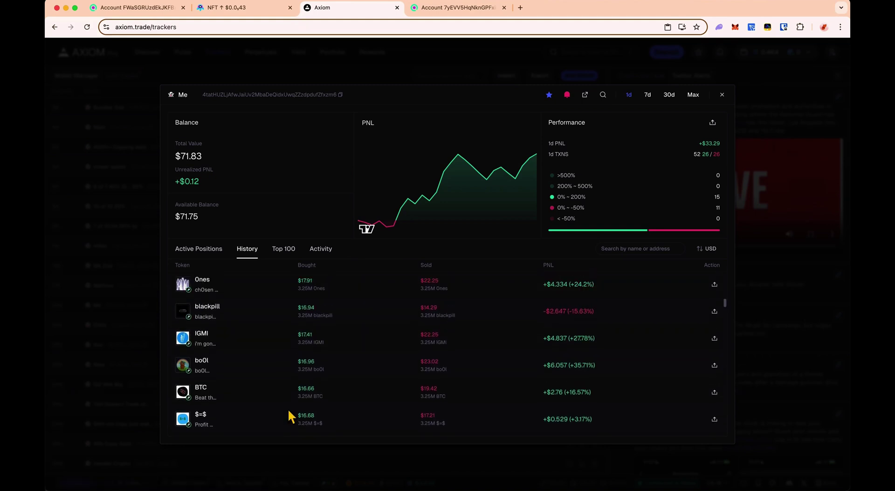
{"action": "scroll", "coordinate": [288, 412], "scroll_direction": "up", "scroll_amount": 7}
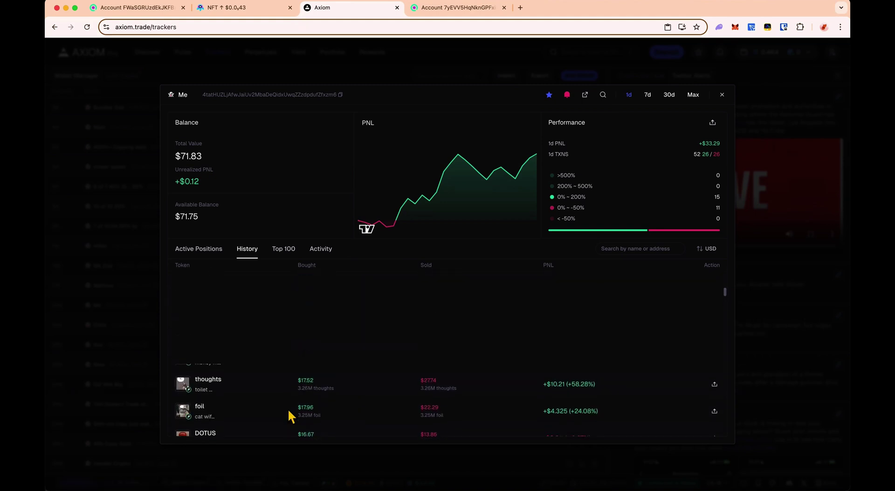
{"action": "scroll", "coordinate": [294, 418], "scroll_direction": "up", "scroll_amount": 6}
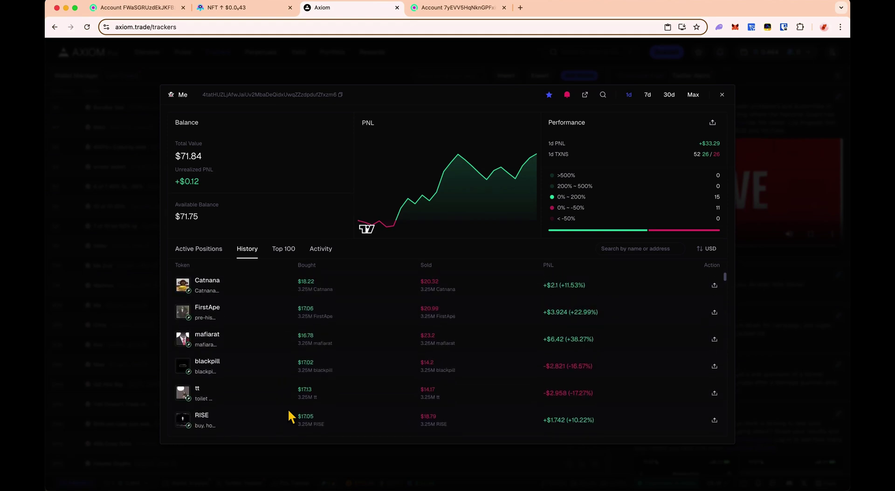
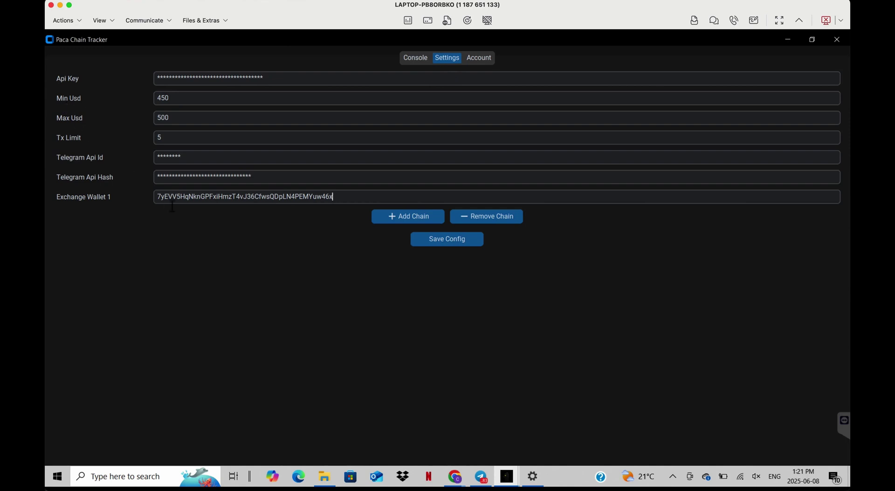
- Copy the Exchange Wallet 1 address and view that wallet's SOL transfers on Solscan
{"action": "double_click", "coordinate": [239, 201]}
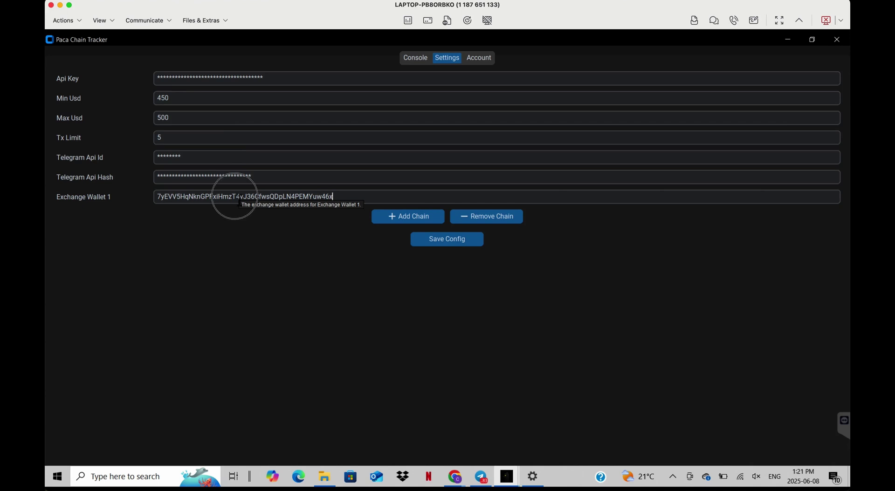
{"action": "left_click", "coordinate": [250, 200]}
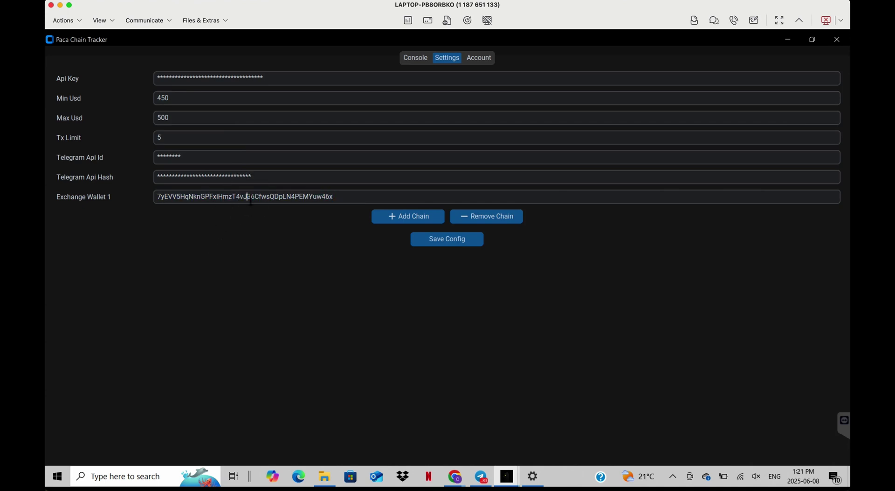
{"action": "key", "text": "ctrl+Left"}
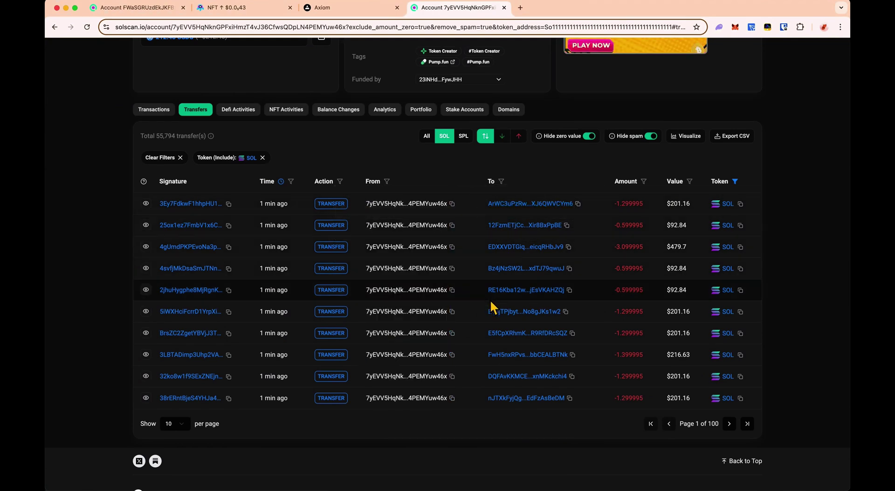
- Filter the wallet's SOL transfers to a minimum value of 450 USD
{"action": "scroll", "coordinate": [507, 351], "scroll_direction": "down", "scroll_amount": 2}
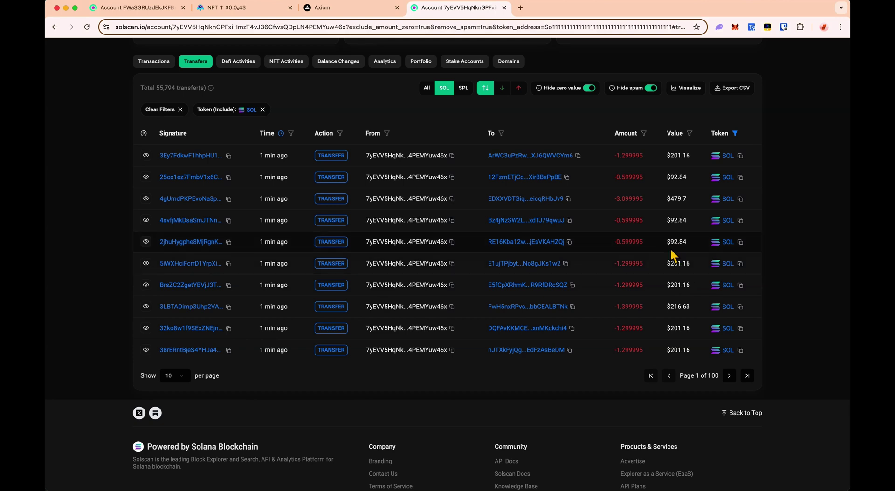
{"action": "left_click", "coordinate": [696, 135]}
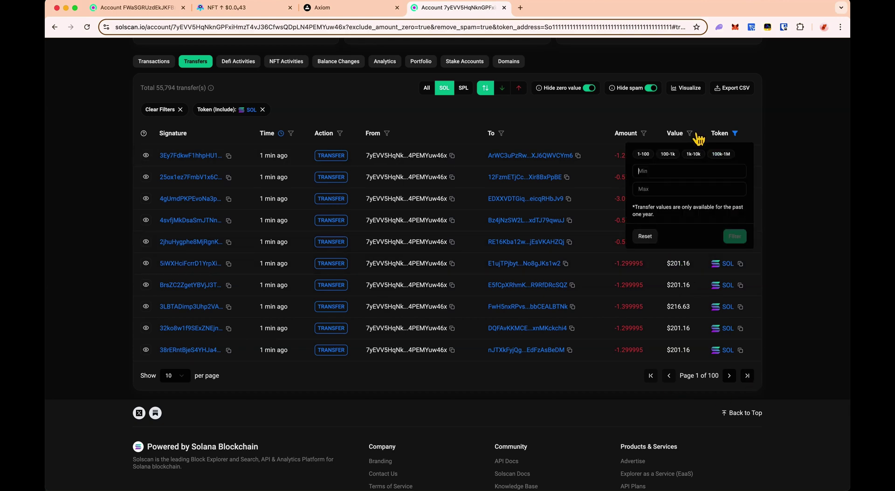
{"action": "type", "text": "450"}
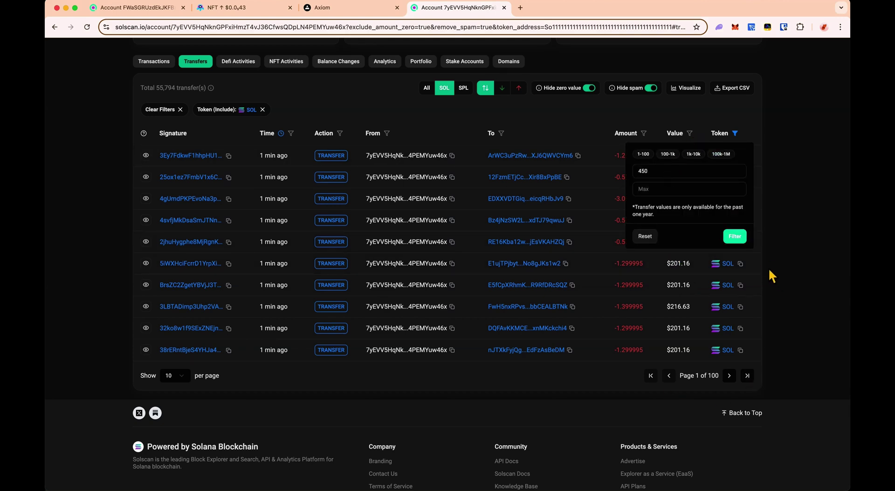
{"action": "left_click", "coordinate": [735, 236]}
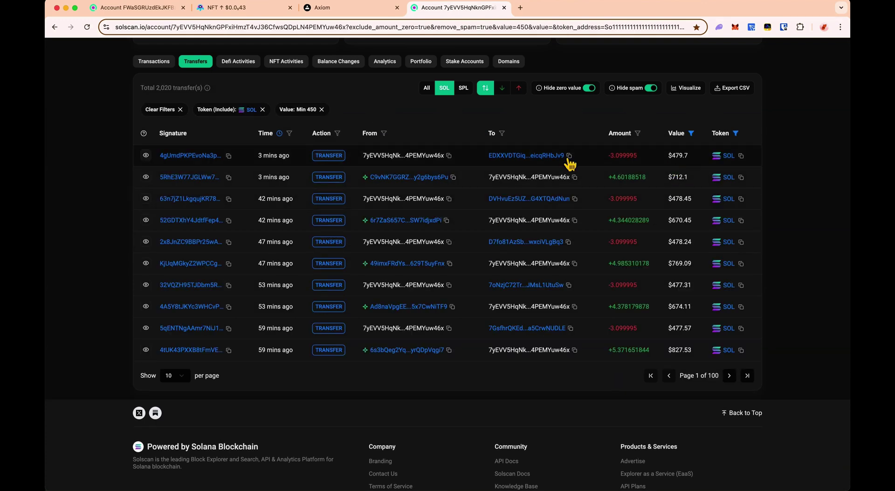
- Compare the top transfer's recipient and $479.7 value against the Paca Chain Tracker settings
{"action": "left_click_drag", "start_coordinate": [481, 158], "coordinate": [562, 160]}
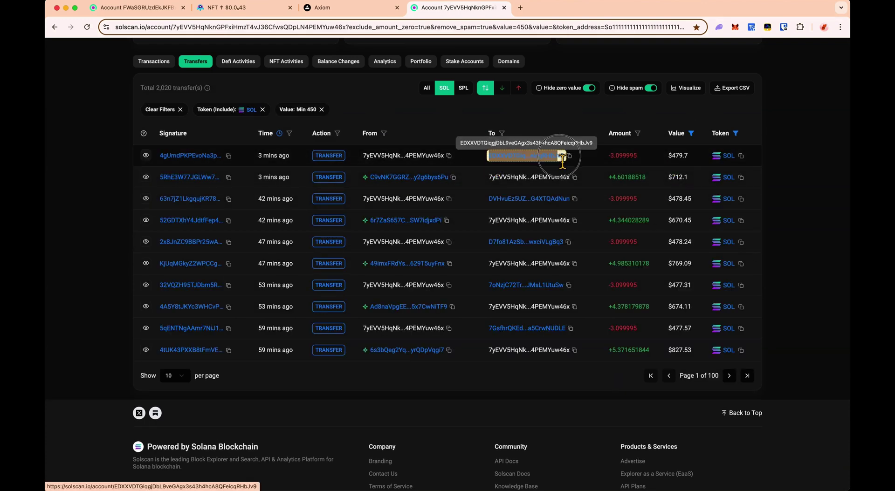
{"action": "left_click", "coordinate": [561, 140]}
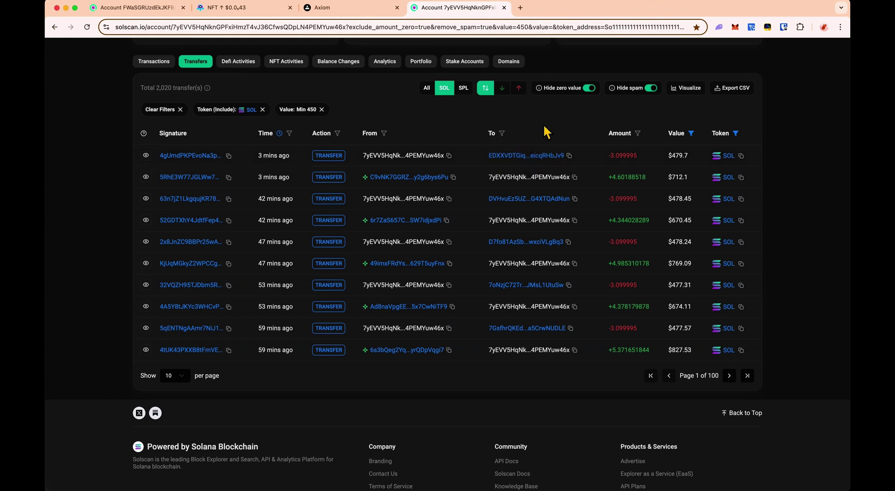
{"action": "key", "text": "ctrl+Right"}
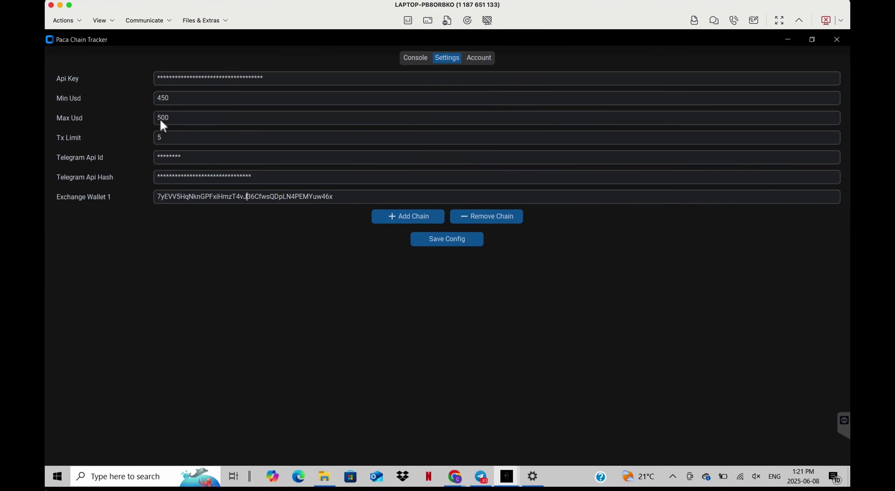
{"action": "key", "text": "ctrl+Left"}
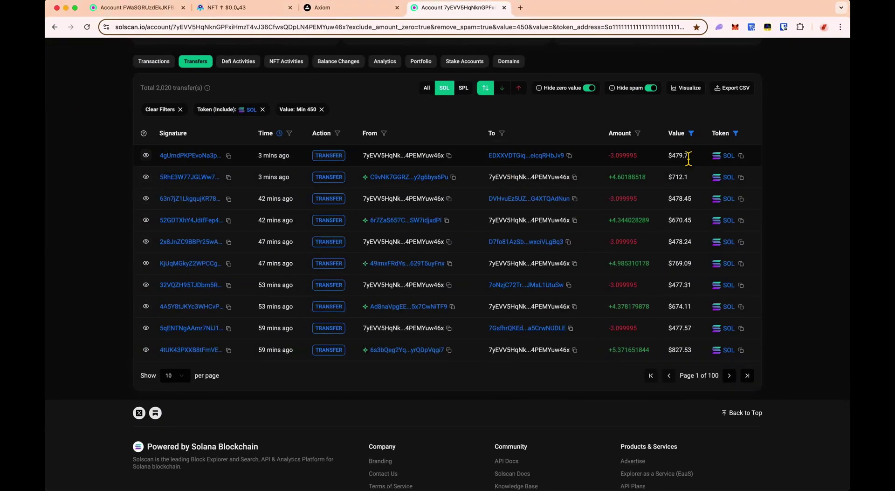
{"action": "left_click_drag", "start_coordinate": [670, 158], "coordinate": [694, 160]}
{"action": "key", "text": "ctrl+Right"}
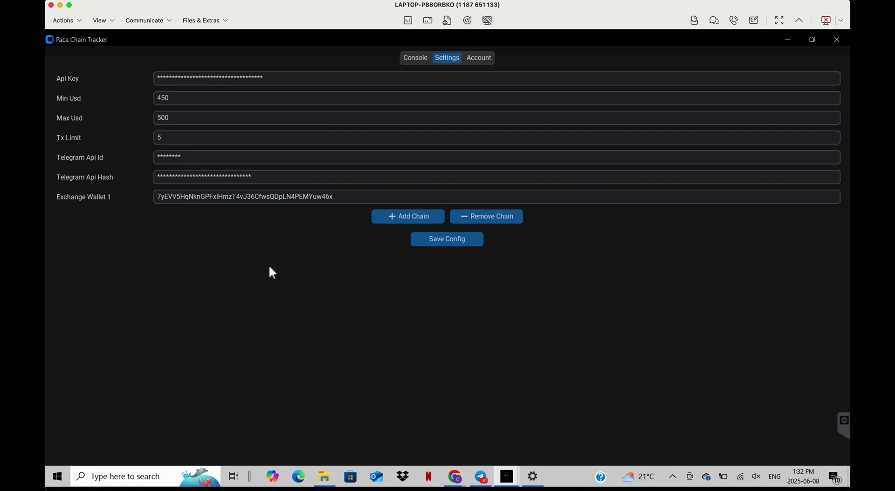
{"action": "key", "text": "ctrl+Left"}
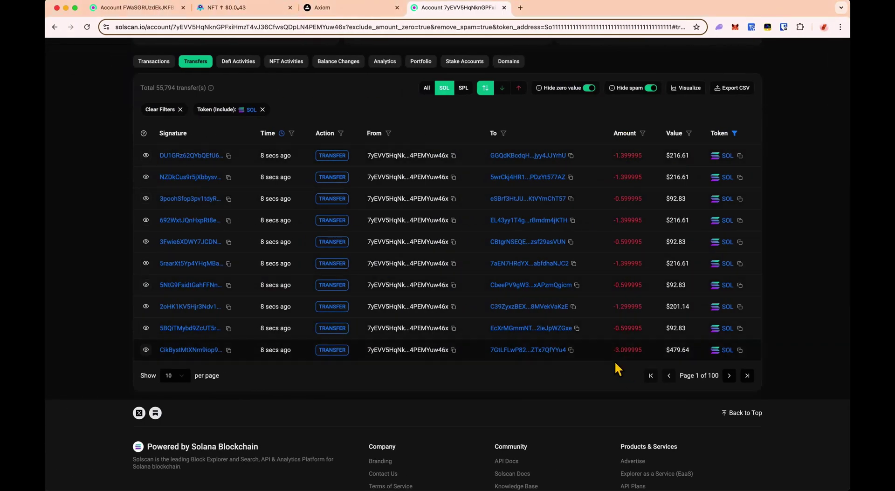
{"action": "key", "text": "ctrl+Right"}
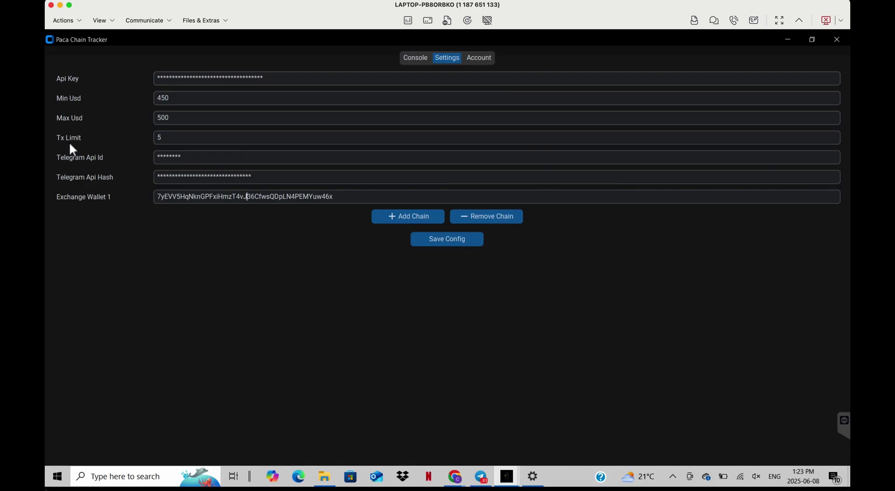
{"action": "mouse_move", "coordinate": [177, 141]}
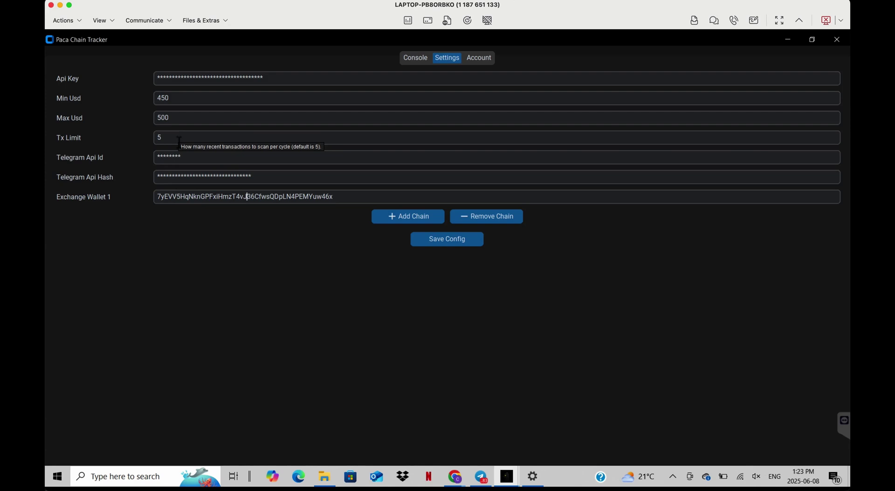
{"action": "key", "text": "ctrl+Left"}
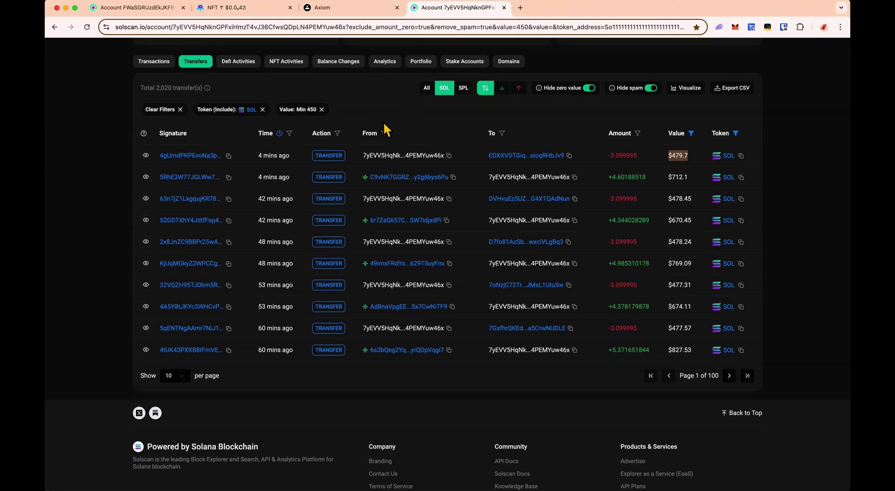
{"action": "key", "text": "ctrl+Right"}
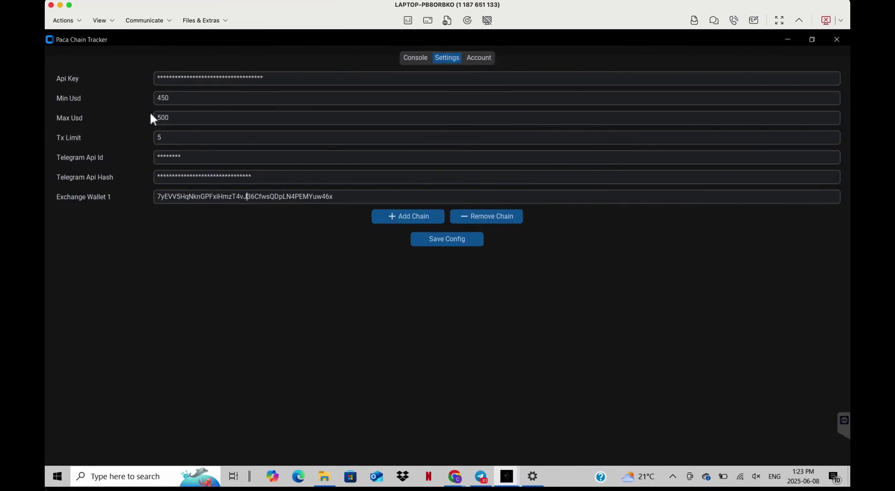
{"action": "key", "text": "ctrl+Left"}
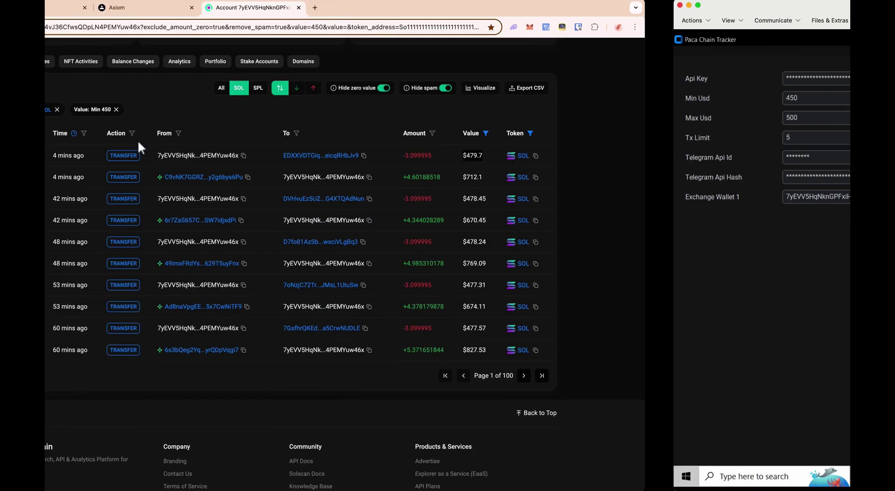
{"action": "left_click", "coordinate": [624, 161]}
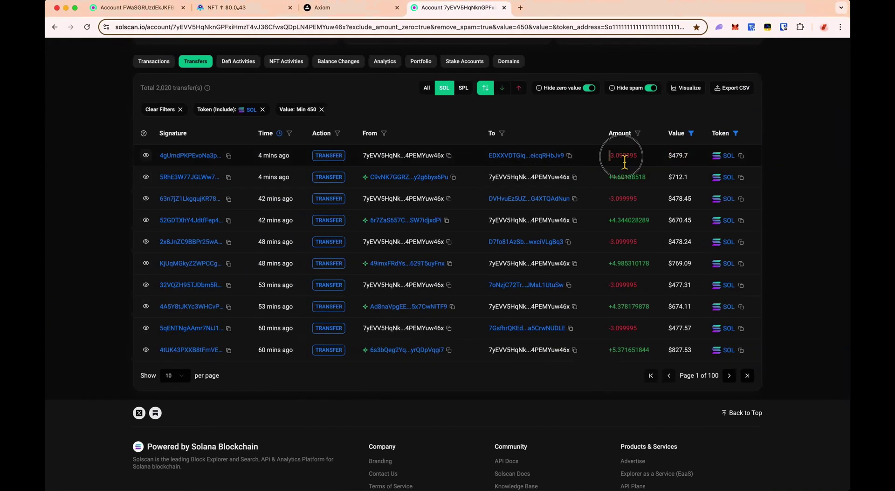
{"action": "left_click", "coordinate": [671, 158]}
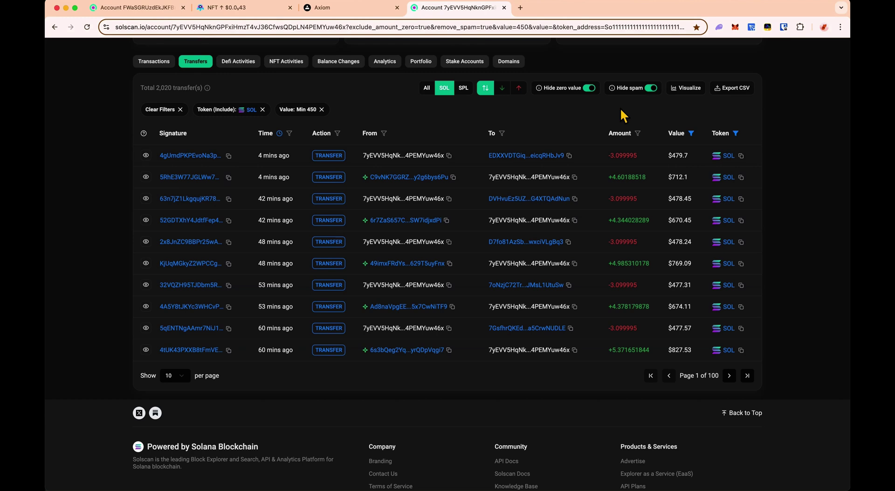
{"action": "key", "text": "ctrl+Right"}
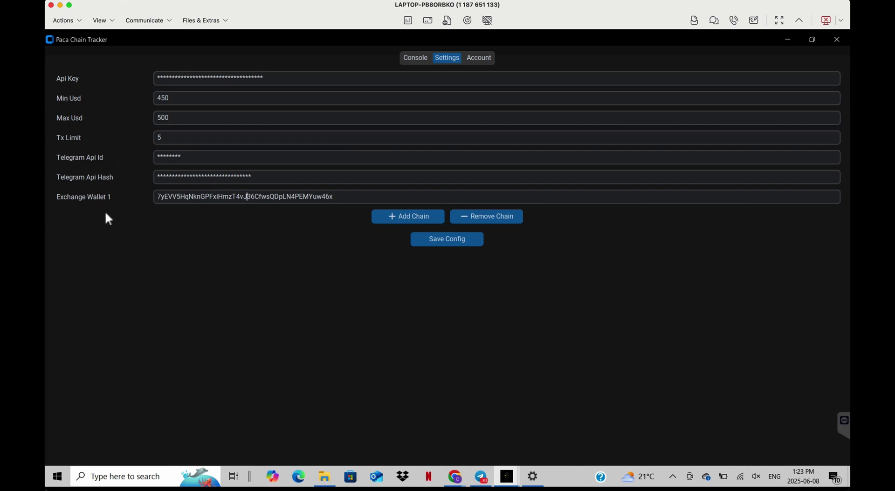
- Add four new entries, Exchange Wallet 2 through Exchange Wallet 5, to the tracker
{"action": "left_click", "coordinate": [407, 219]}
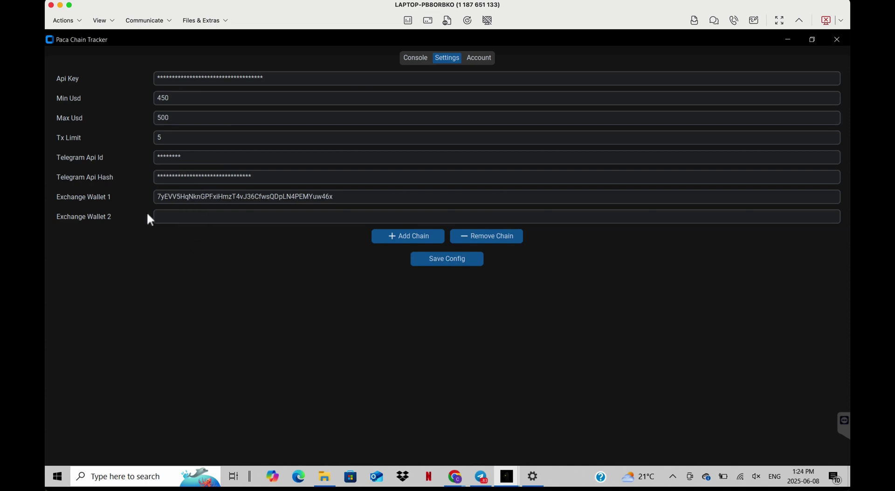
{"action": "left_click", "coordinate": [393, 245]}
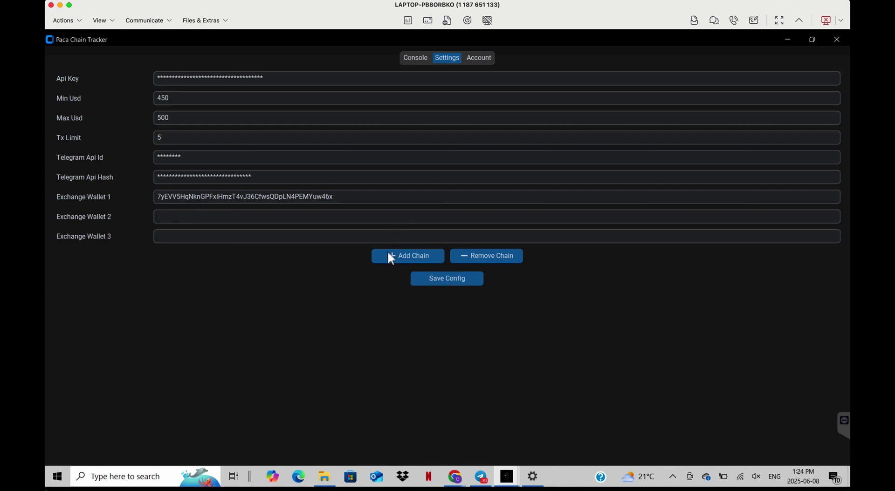
{"action": "left_click", "coordinate": [392, 255]}
{"action": "left_click", "coordinate": [393, 274]}
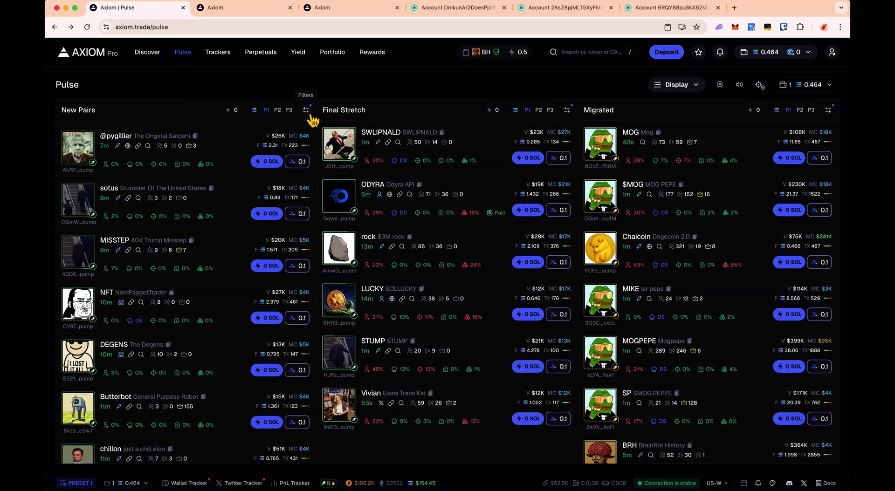
- Apply volume ≥10000 and market cap ≤5000 filters to all Pulse columns, then open DEGENS
{"action": "left_click", "coordinate": [309, 116]}
{"action": "left_click", "coordinate": [410, 287]}
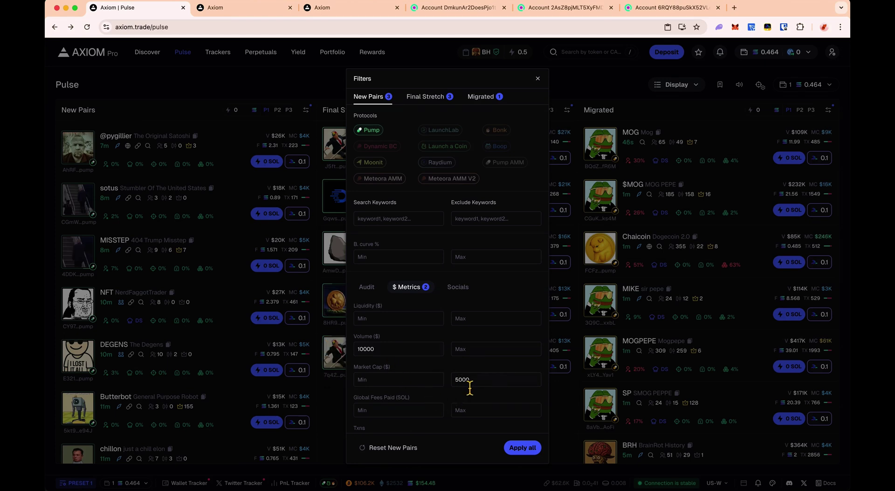
{"action": "left_click", "coordinate": [520, 449]}
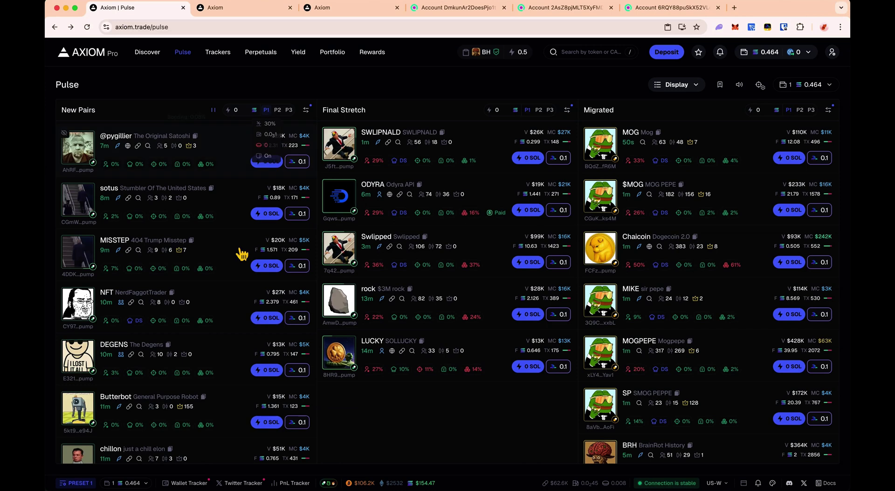
{"action": "scroll", "coordinate": [218, 395], "scroll_direction": "down", "scroll_amount": 1}
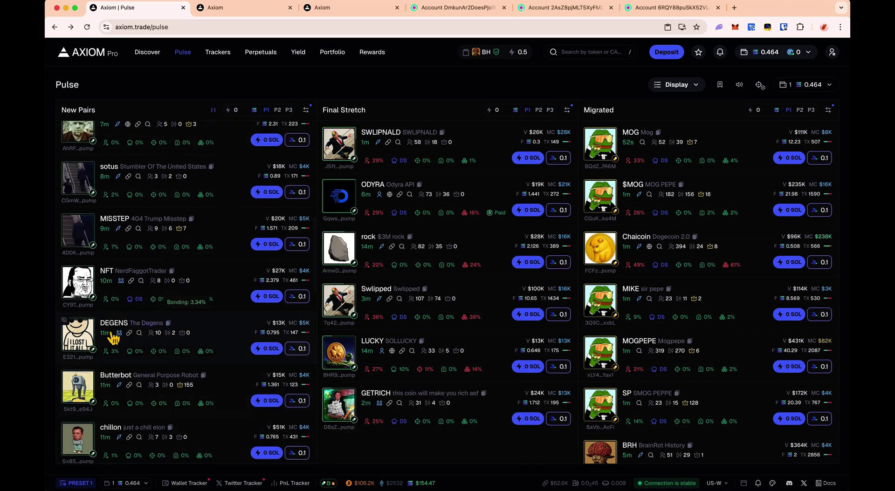
{"action": "left_click", "coordinate": [211, 350]}
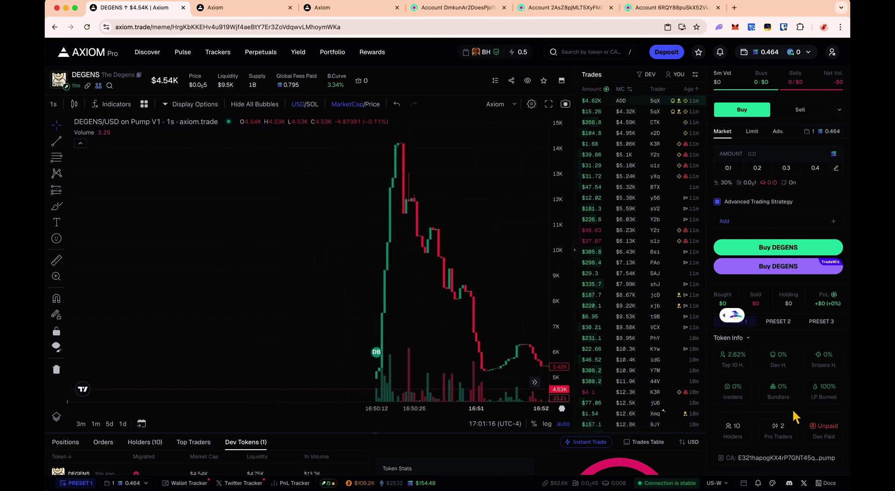
- Take a first ruler measurement of the launch candles on the price chart
{"action": "scroll", "coordinate": [745, 415], "scroll_direction": "down", "scroll_amount": 2}
{"action": "scroll", "coordinate": [718, 416], "scroll_direction": "up", "scroll_amount": 2}
{"action": "left_click", "coordinate": [65, 263]}
{"action": "left_click", "coordinate": [383, 373]}
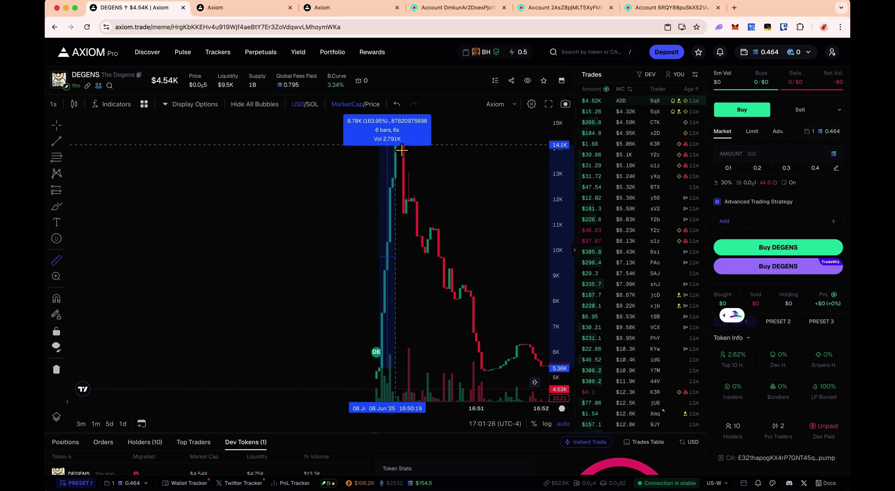
{"action": "left_click", "coordinate": [401, 149]}
{"action": "left_click", "coordinate": [475, 176]}
- Measure the BH launch run-up from 6.61K to 11.4K, then check DEGENS's traders
{"action": "scroll", "coordinate": [746, 373], "scroll_direction": "down", "scroll_amount": 2}
{"action": "scroll", "coordinate": [779, 409], "scroll_direction": "up", "scroll_amount": 2}
{"action": "left_click", "coordinate": [259, 8]}
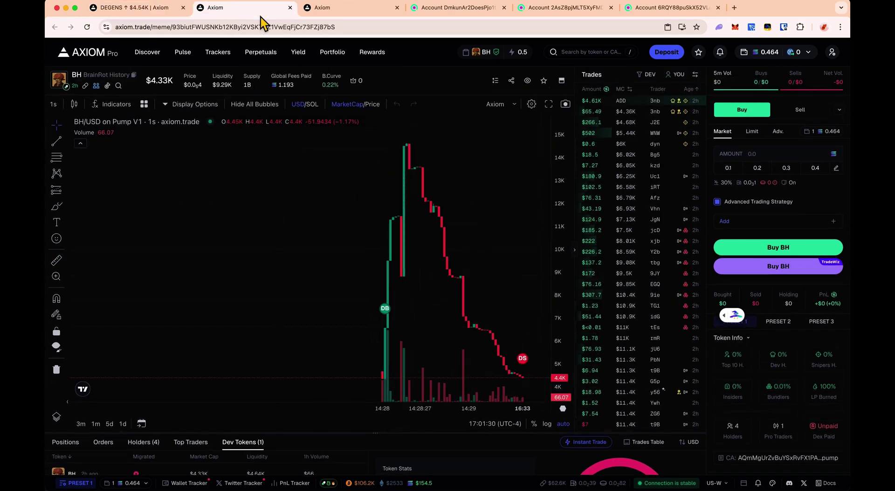
{"action": "left_click", "coordinate": [57, 261]}
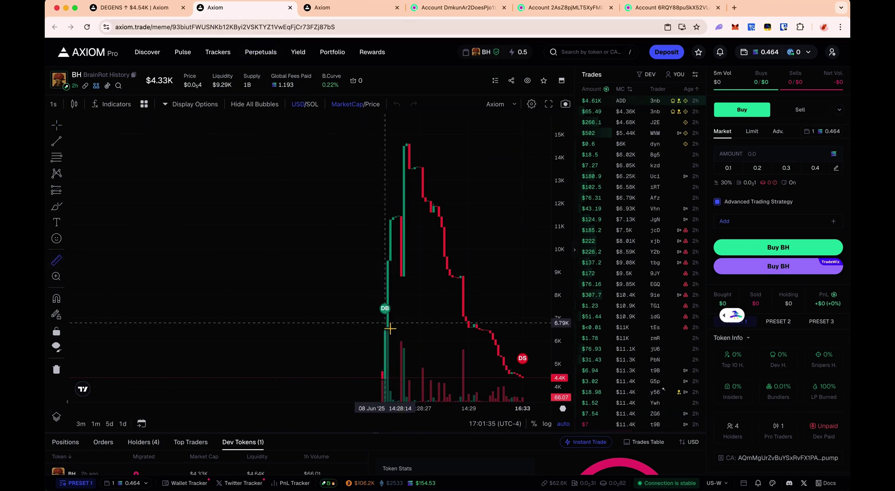
{"action": "left_click", "coordinate": [390, 331]}
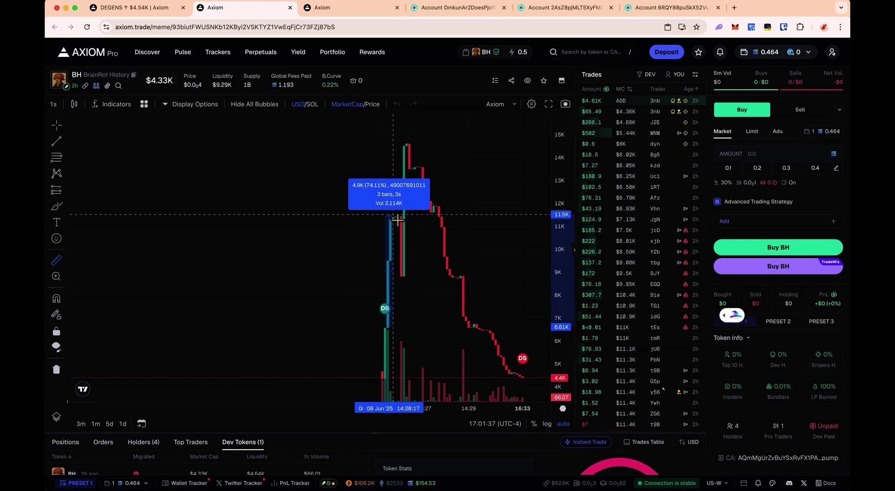
{"action": "left_click", "coordinate": [336, 256]}
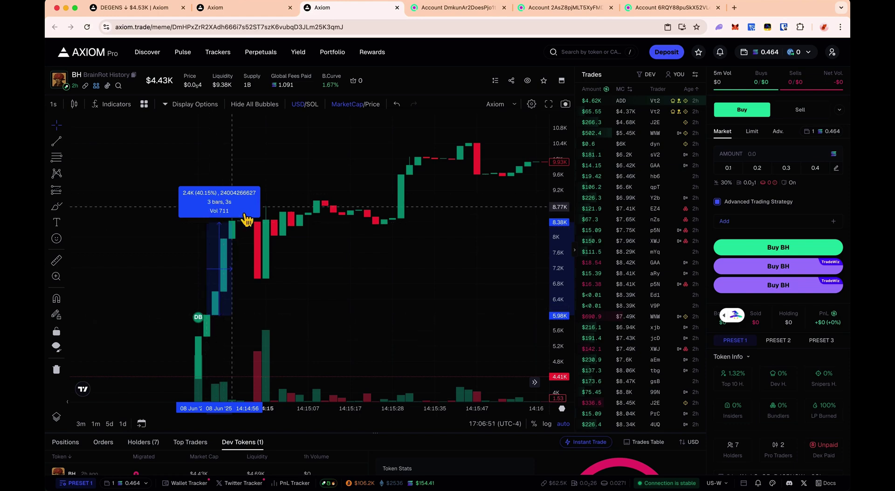
{"action": "left_click", "coordinate": [139, 8]}
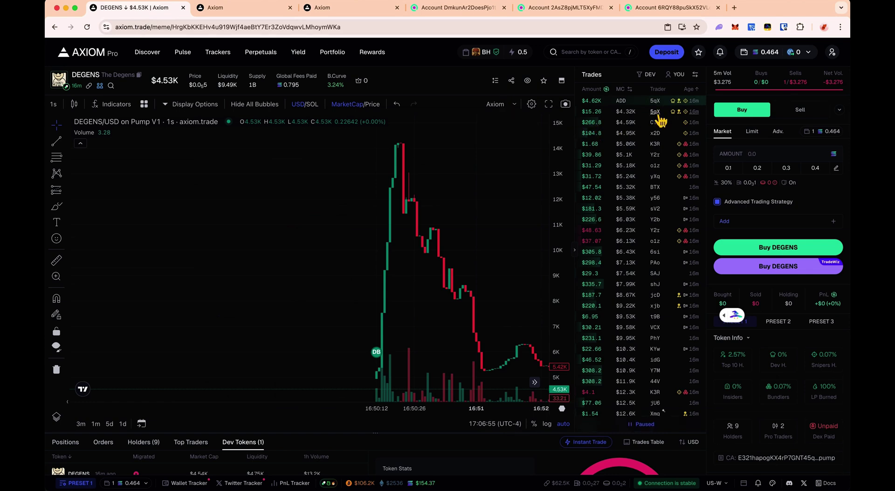
{"action": "mouse_move", "coordinate": [659, 116]}
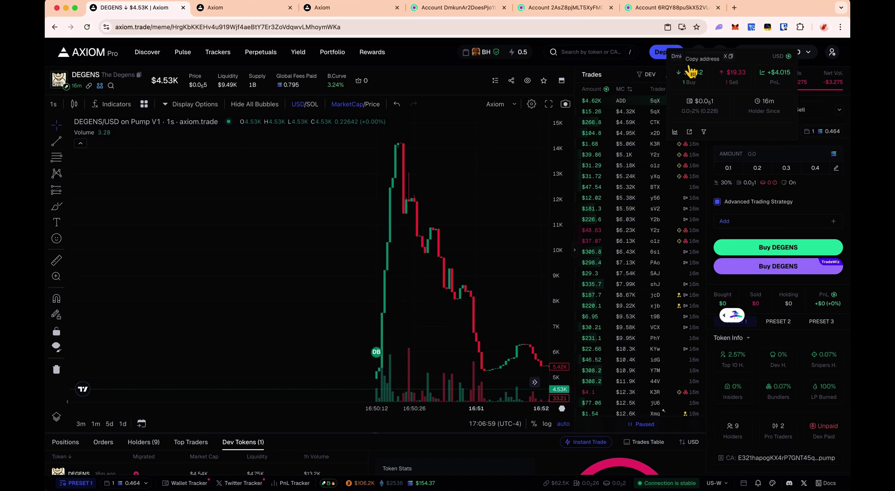
- Find the DEGENS creator's oldest SOL funding and check the funding wallet's created tokens
{"action": "left_click", "coordinate": [477, 8]}
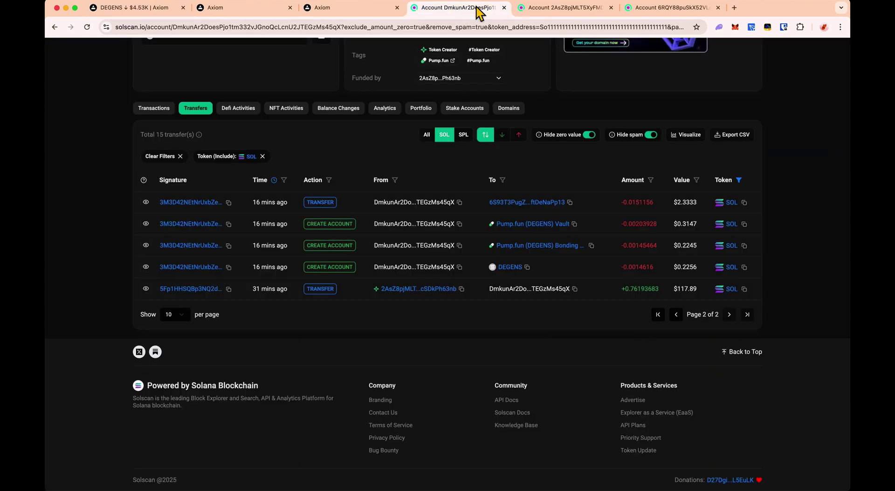
{"action": "left_click", "coordinate": [446, 135]}
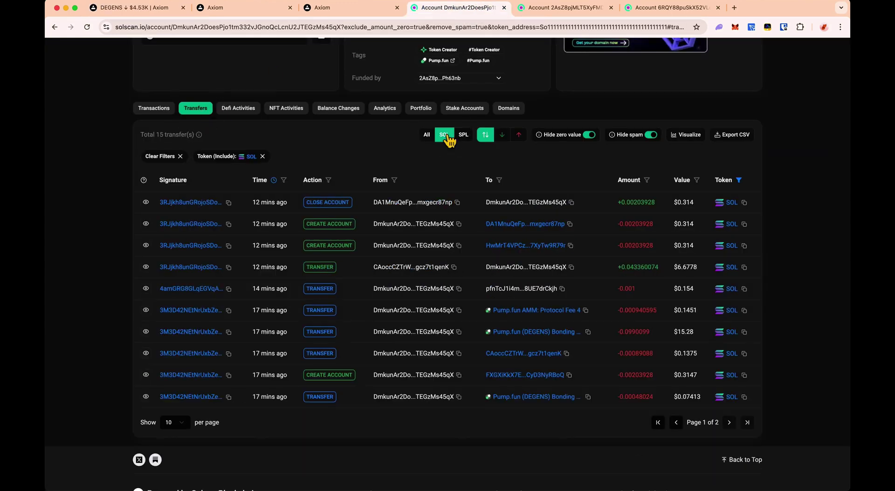
{"action": "left_click", "coordinate": [748, 424]}
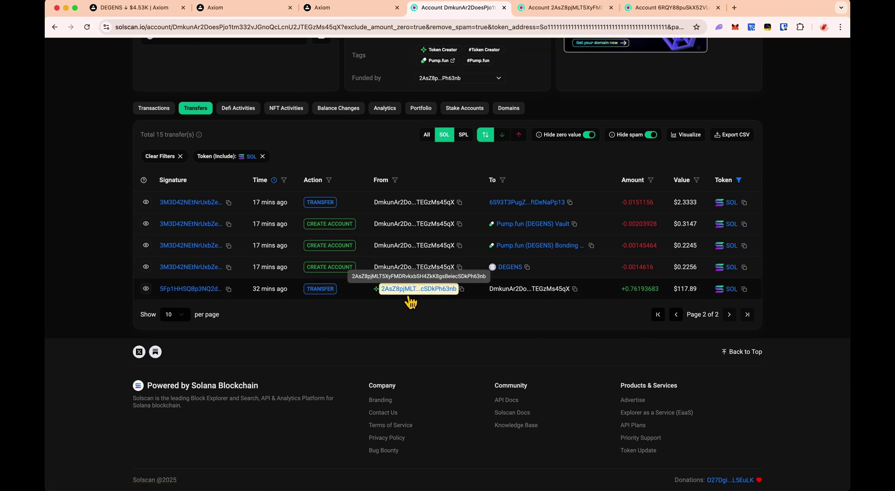
{"action": "left_click", "coordinate": [543, 9]}
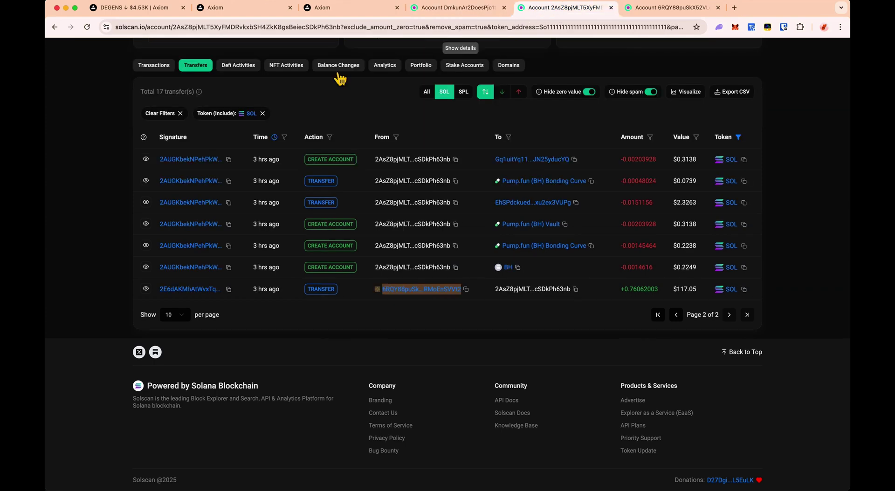
{"action": "left_click", "coordinate": [252, 69]}
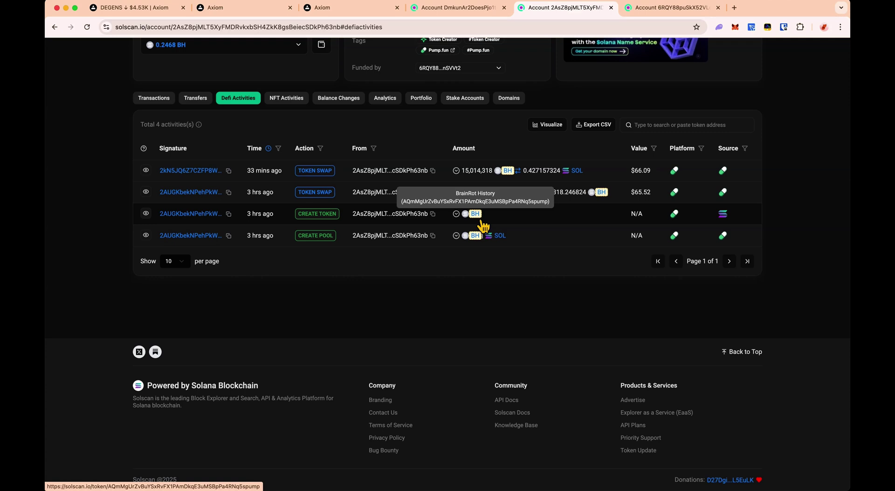
{"action": "left_click", "coordinate": [256, 8]}
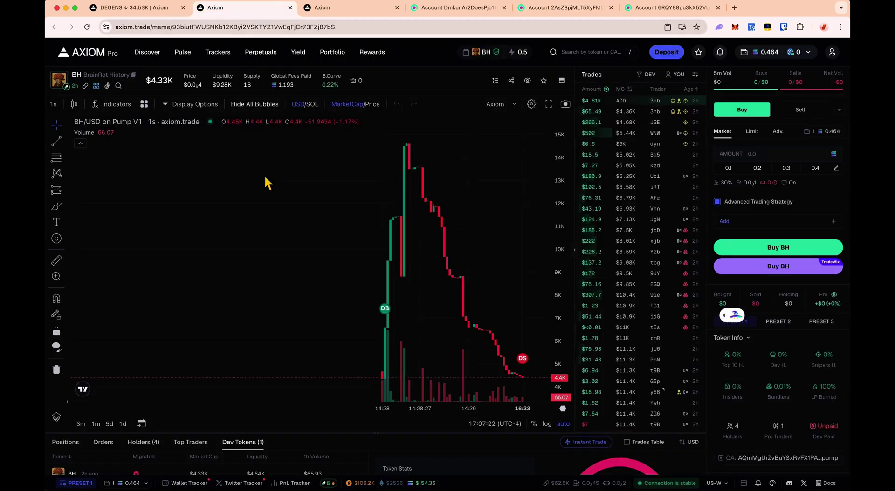
{"action": "left_click", "coordinate": [545, 9]}
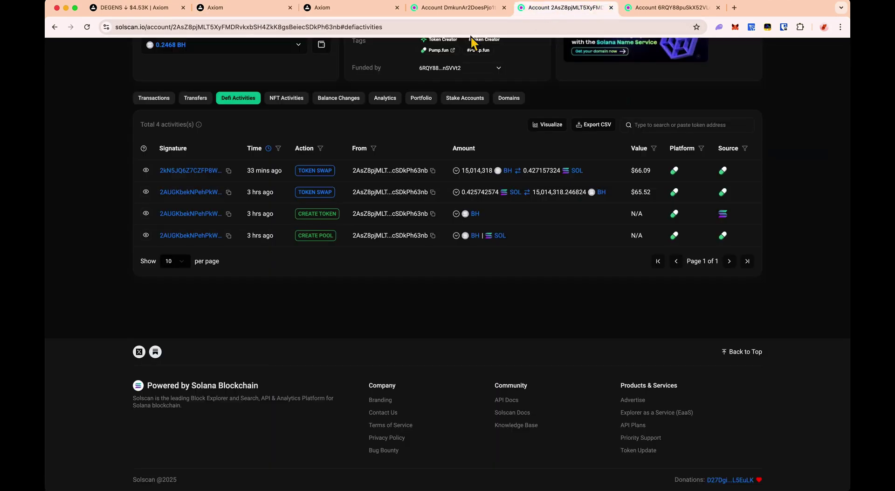
- Trace the funding wallet's oldest SOL transfers to the next wallet in the chain
{"action": "left_click", "coordinate": [196, 98]}
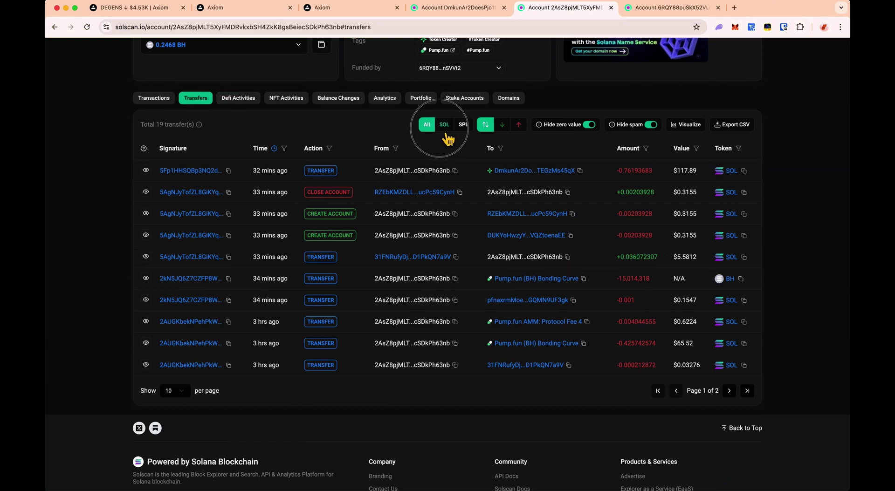
{"action": "left_click", "coordinate": [446, 126]}
{"action": "left_click", "coordinate": [746, 413]}
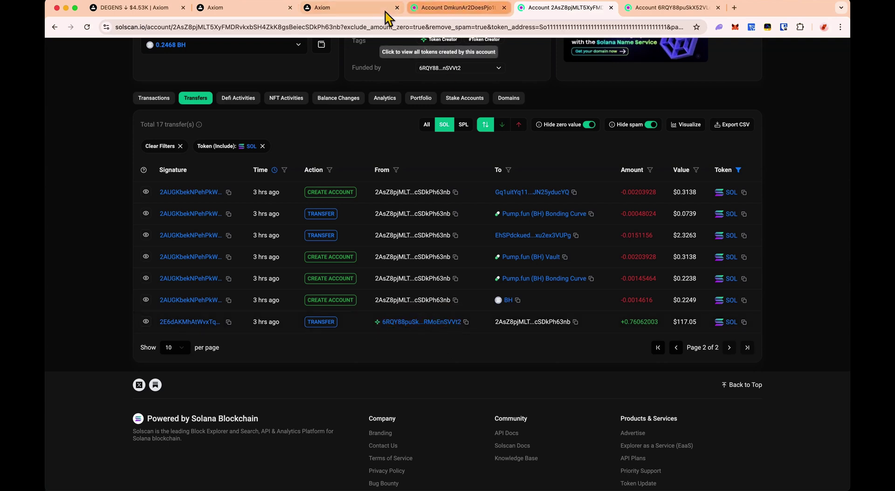
{"action": "left_click", "coordinate": [373, 8]}
{"action": "left_click", "coordinate": [560, 8]}
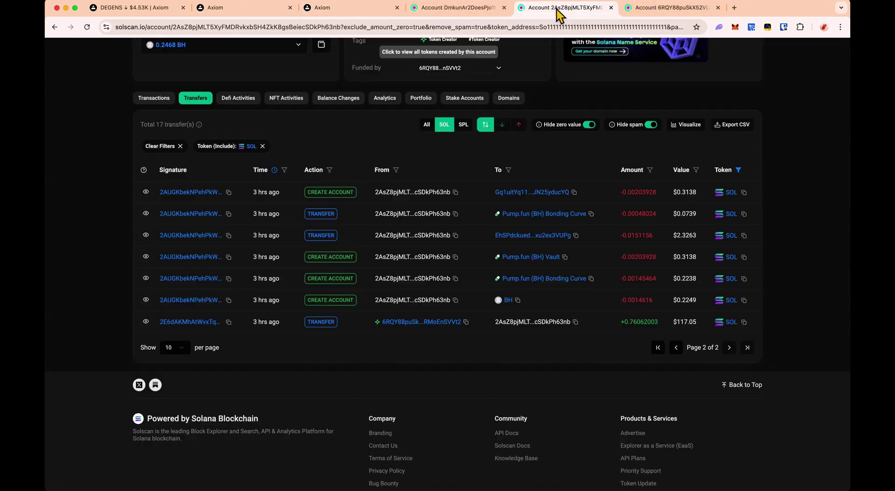
{"action": "left_click", "coordinate": [664, 10]}
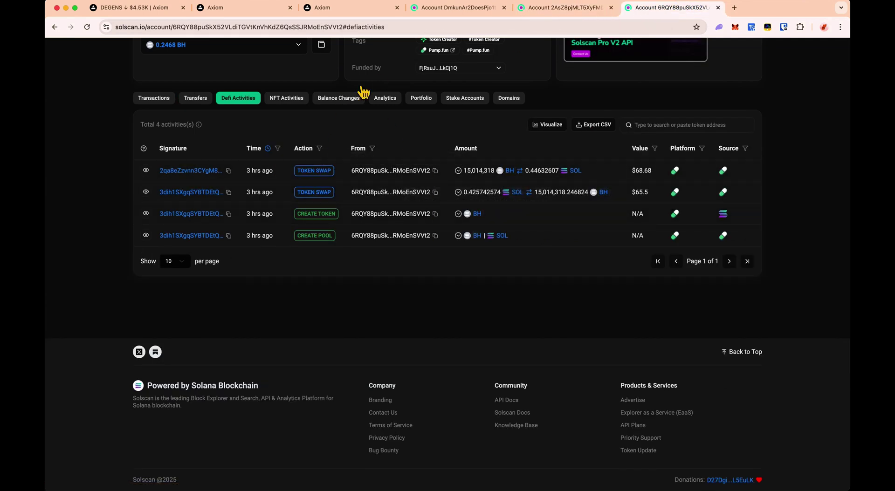
- Follow that wallet's oldest SOL funding to the account that created the HODL token
{"action": "left_click", "coordinate": [205, 99]}
{"action": "left_click", "coordinate": [444, 125]}
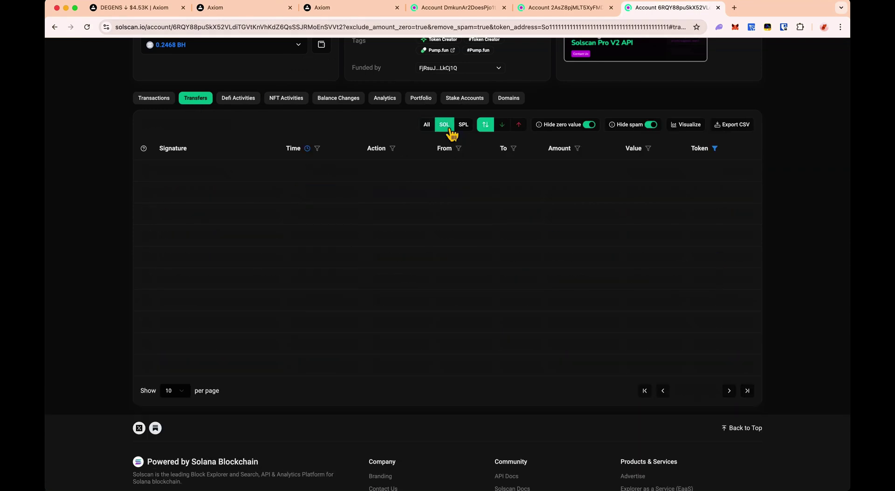
{"action": "left_click", "coordinate": [747, 413]}
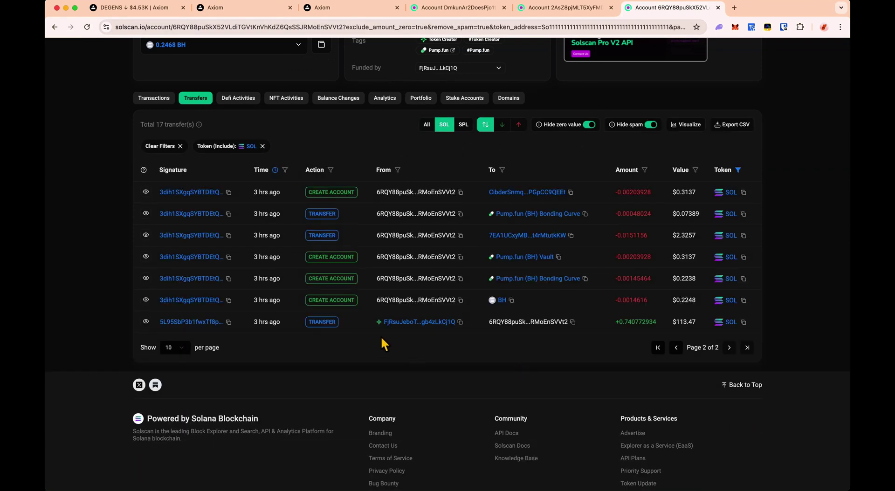
{"action": "left_click", "coordinate": [400, 323]}
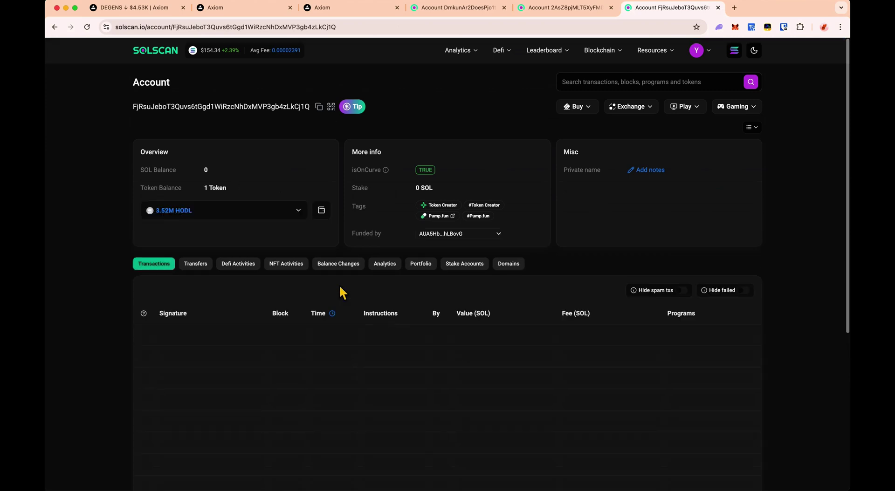
{"action": "left_click", "coordinate": [240, 265]}
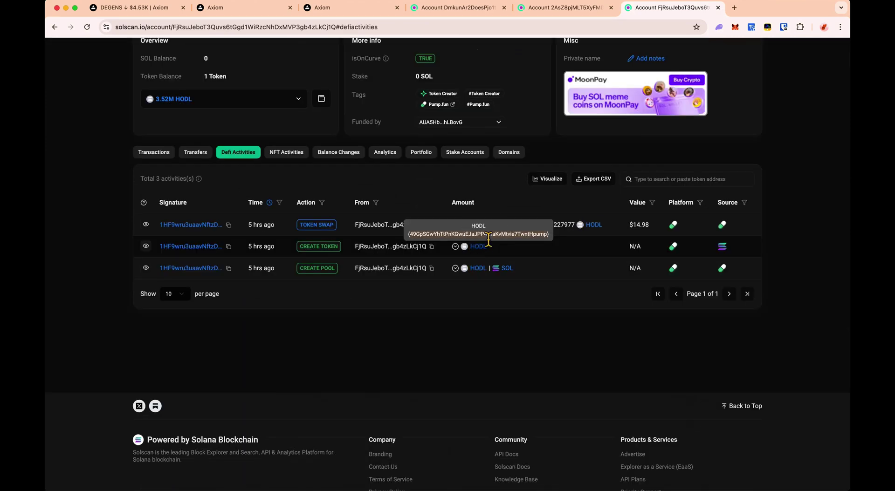
{"action": "left_click", "coordinate": [361, 8]}
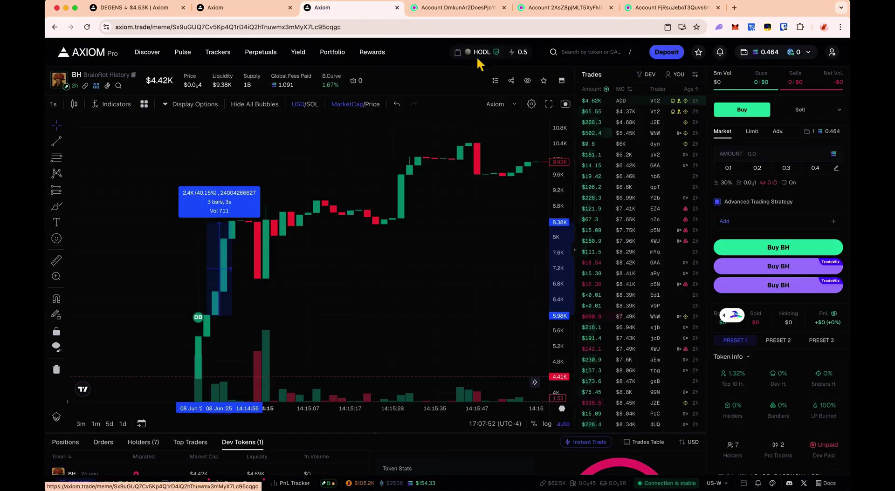
- Measure the HODL token's launch price run-up at about 91% on its chart
{"action": "left_click", "coordinate": [482, 60]}
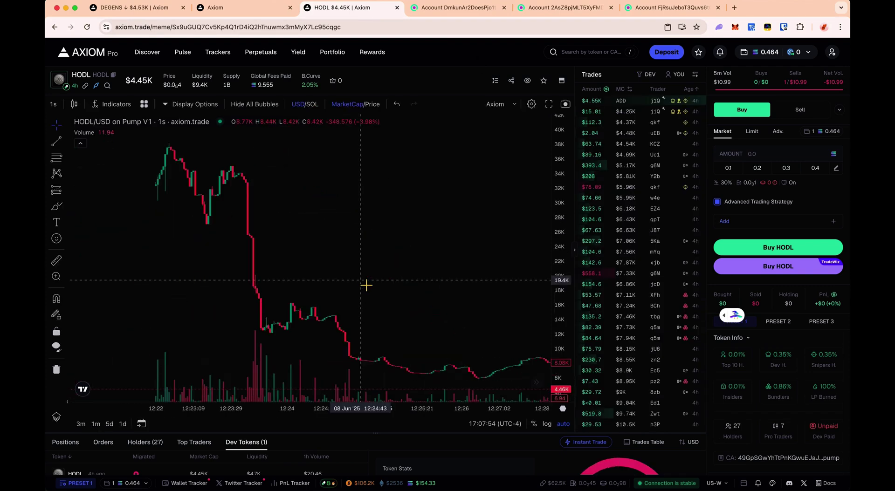
{"action": "scroll", "coordinate": [366, 285], "scroll_direction": "left", "scroll_amount": 10}
{"action": "scroll", "coordinate": [366, 285], "scroll_direction": "left", "scroll_amount": 10}
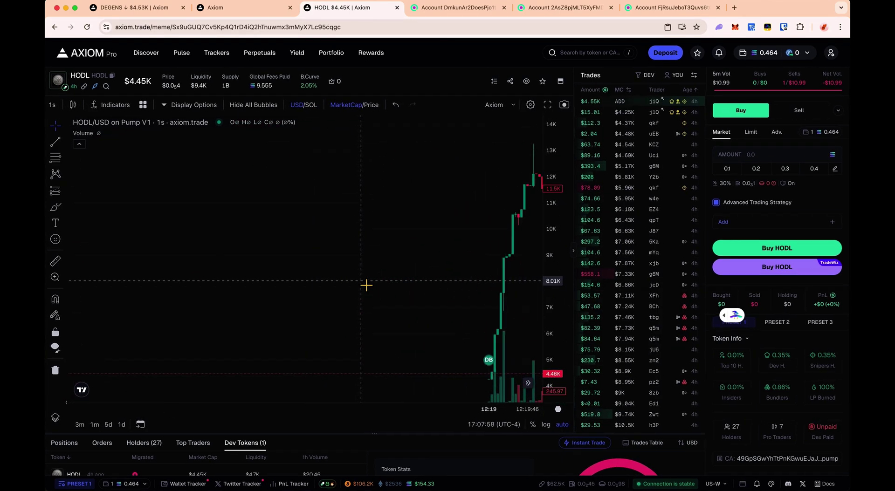
{"action": "left_click", "coordinate": [495, 372]}
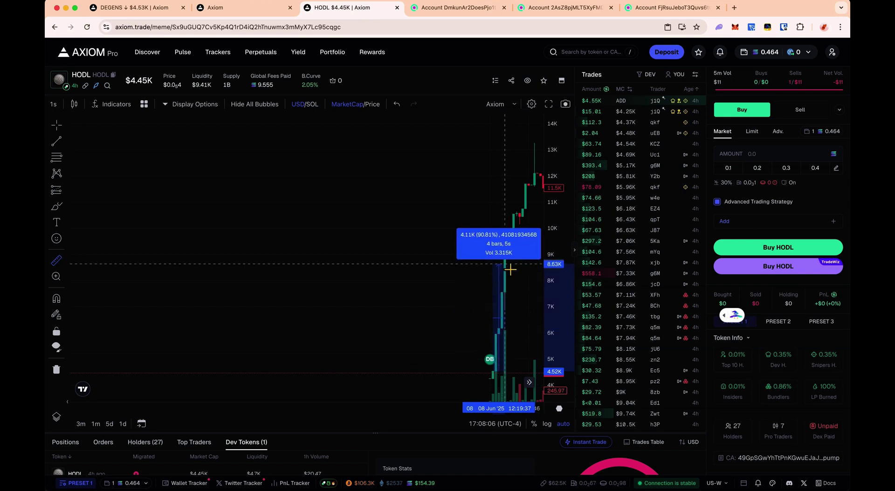
{"action": "key", "text": "ctrl+Tab"}
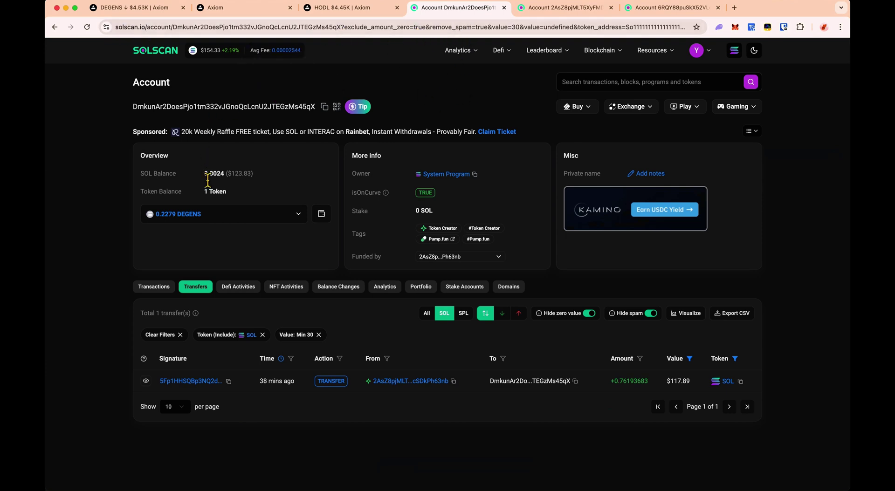
- Check the DEGENS creator's $117.89 incoming SOL transfer on Solscan
{"action": "left_click", "coordinate": [268, 178]}
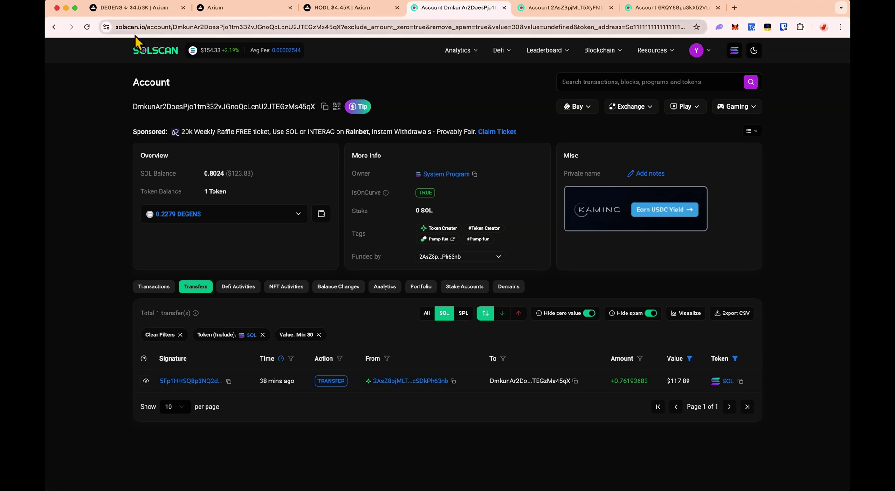
{"action": "left_click", "coordinate": [139, 14]}
{"action": "left_click", "coordinate": [464, 11]}
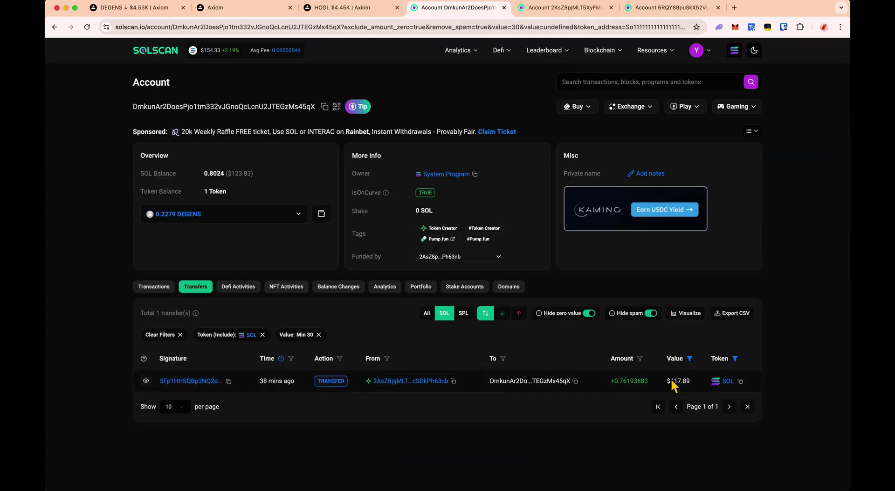
{"action": "left_click_drag", "start_coordinate": [668, 380], "coordinate": [699, 385]}
{"action": "left_click", "coordinate": [588, 275]}
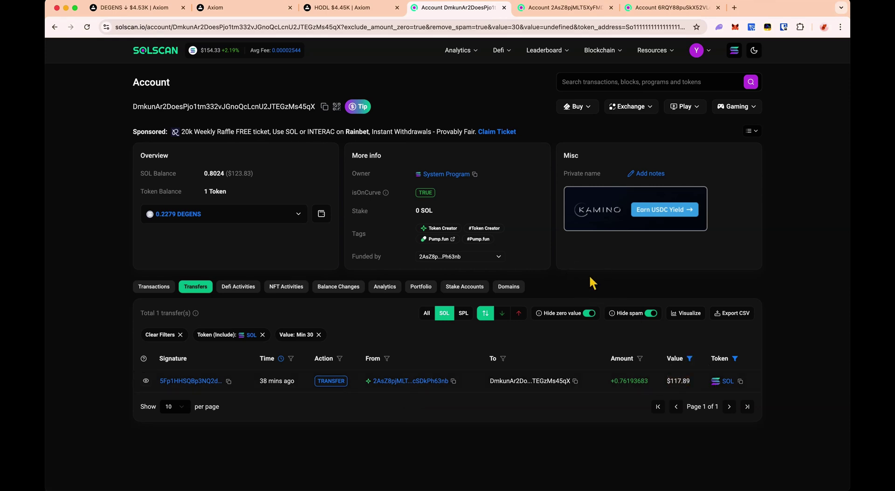
- Review the BH creator's funding transfer and copy the exchange account's wallet address
{"action": "left_click", "coordinate": [573, 8]}
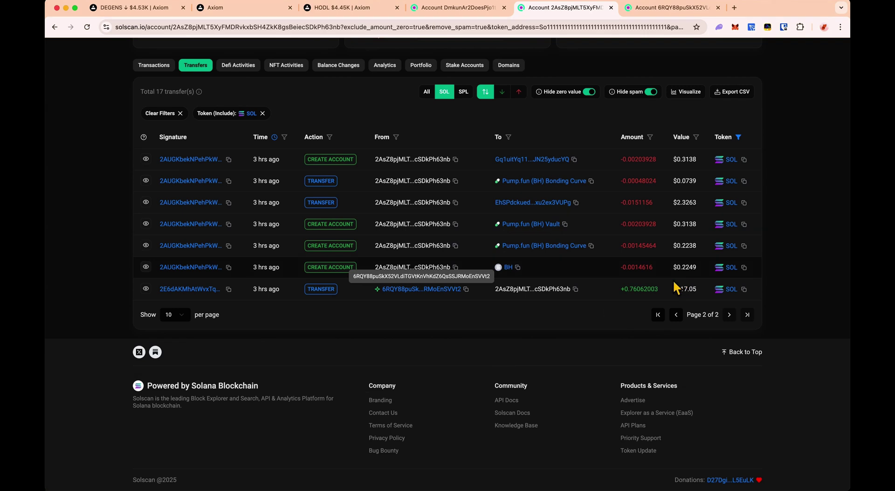
{"action": "left_click_drag", "start_coordinate": [673, 288], "coordinate": [693, 290]}
{"action": "left_click", "coordinate": [680, 5]}
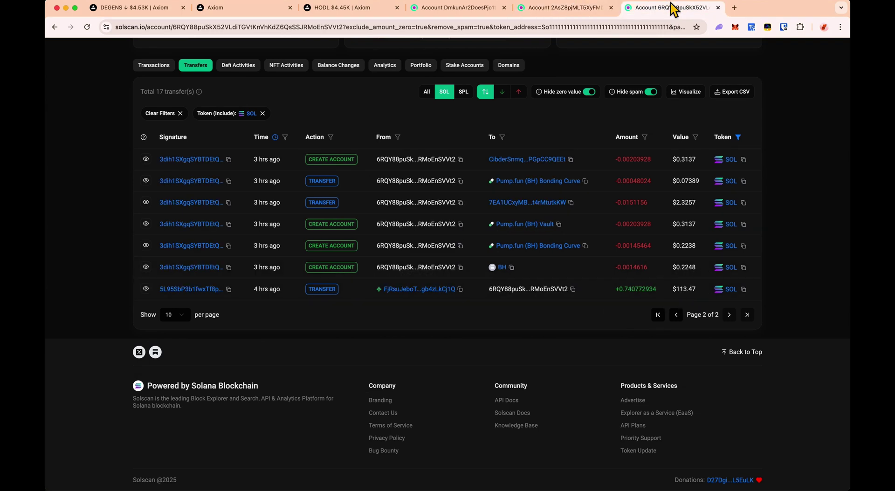
{"action": "left_click", "coordinate": [450, 9]}
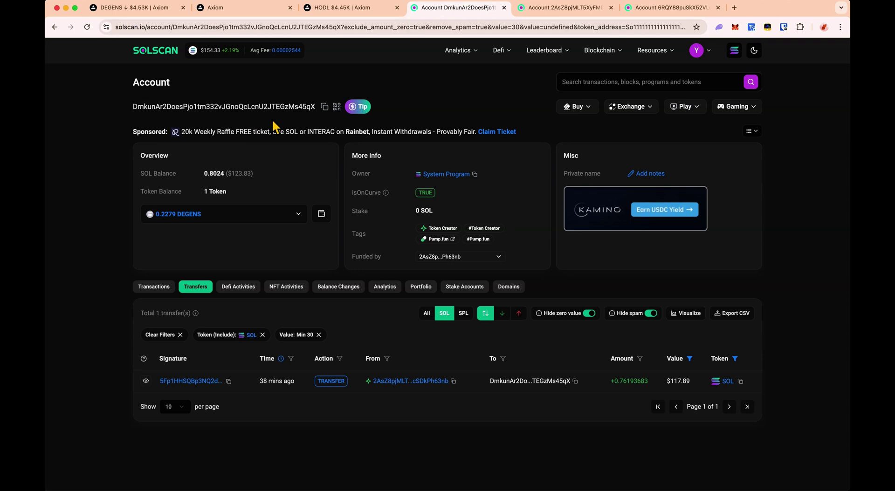
{"action": "left_click", "coordinate": [325, 108]}
- Paste the copied address into Exchange Wallet 2 and set Min Usd 100, Max Usd 140
{"action": "key", "text": "ctrl+Right"}
{"action": "left_click", "coordinate": [271, 217]}
{"action": "key", "text": "ctrl+v"}
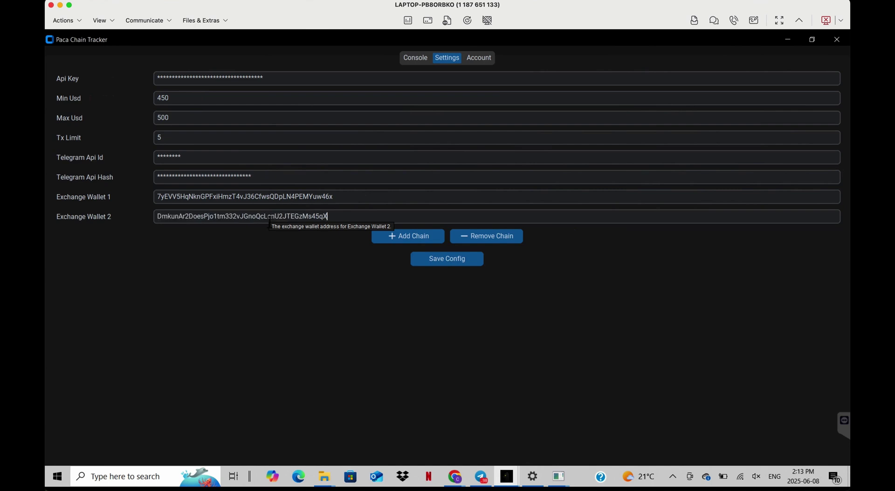
{"action": "double_click", "coordinate": [188, 100]}
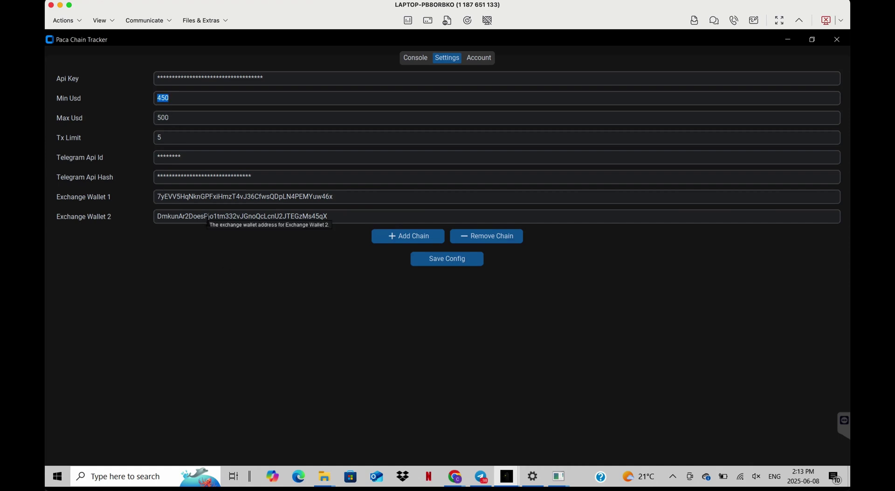
{"action": "type", "text": "100"}
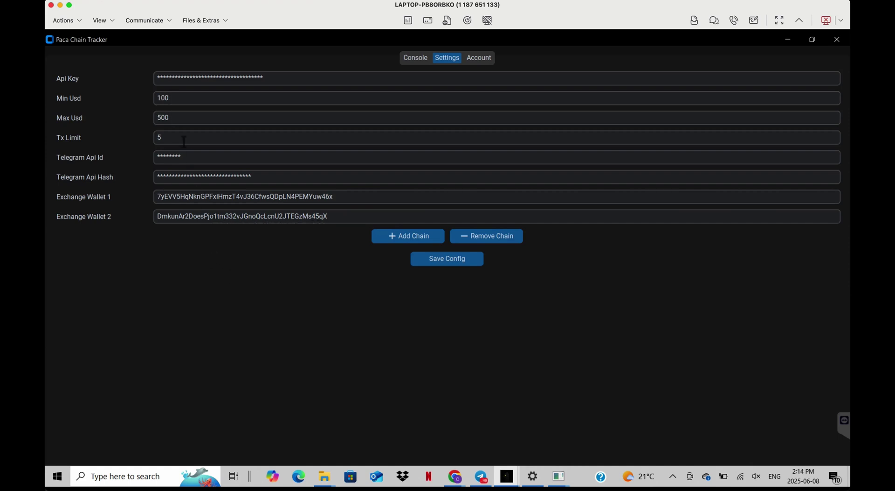
{"action": "key", "text": "Tab"}
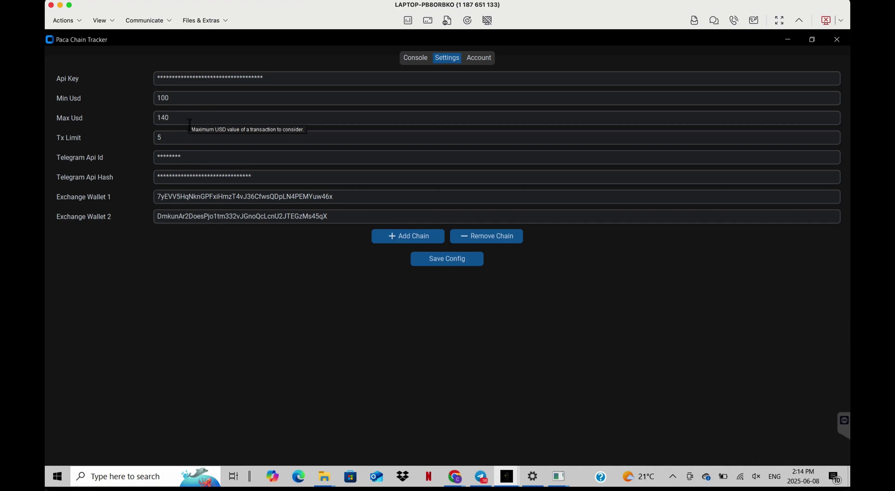
- Save the tracker configuration and start tracking from the Console
{"action": "left_click", "coordinate": [422, 259]}
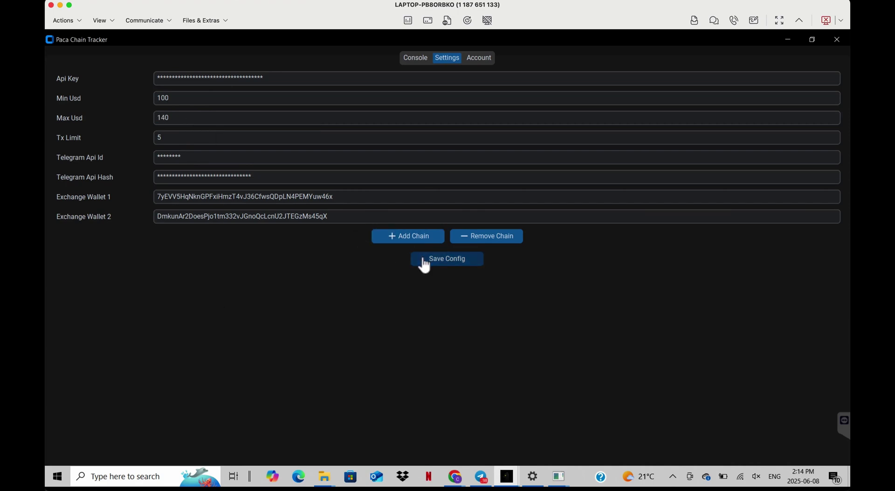
{"action": "left_click", "coordinate": [415, 58]}
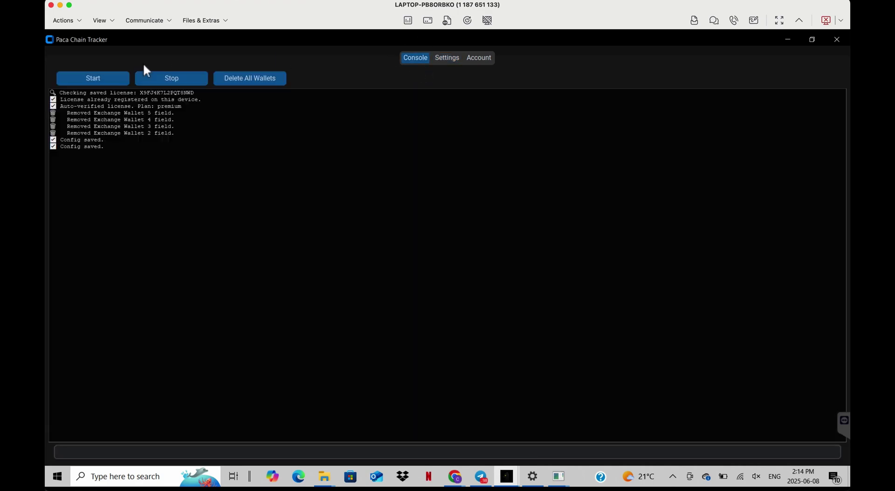
{"action": "left_click", "coordinate": [111, 81]}
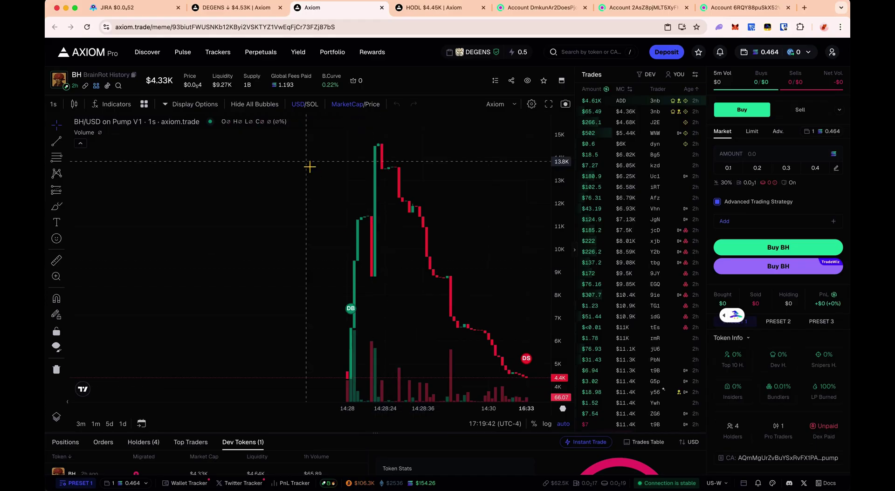
- Open the DEGENS token on Photon and close the old Jiraiya AI tab
{"action": "left_click", "coordinate": [243, 8]}
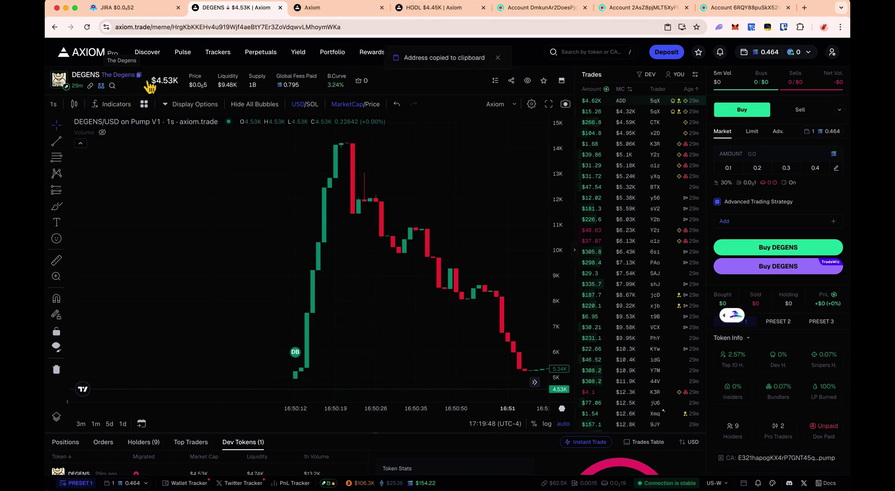
{"action": "left_click", "coordinate": [166, 8]}
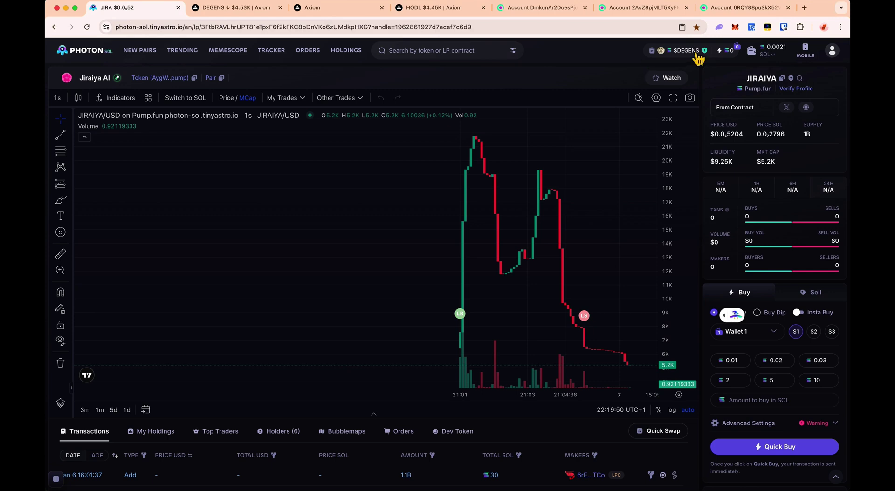
{"action": "left_click", "coordinate": [693, 51]}
{"action": "left_click", "coordinate": [165, 7]}
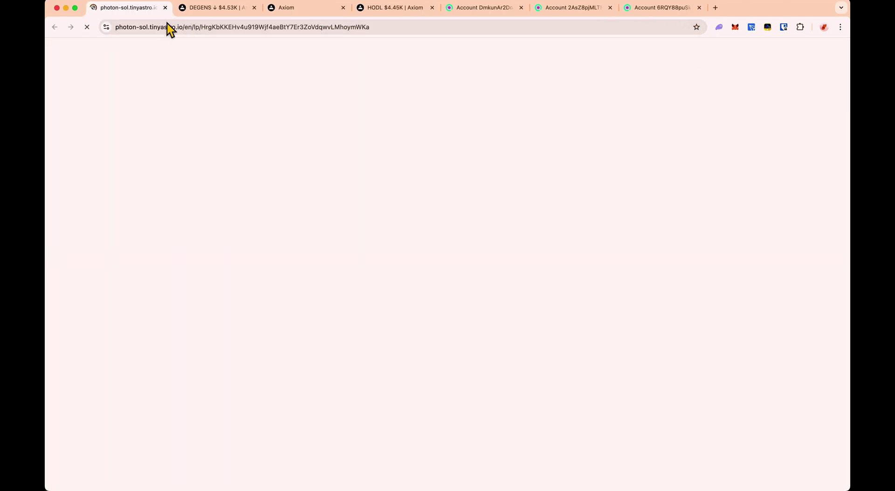
{"action": "left_click", "coordinate": [225, 8]}
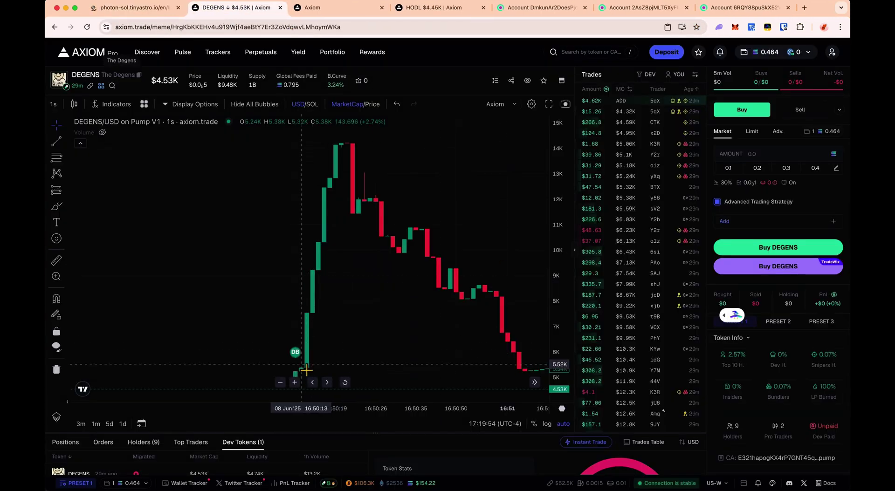
- Measure DEGENS's price jump right after launch with the ruler on the Photon chart
{"action": "left_click", "coordinate": [137, 7]}
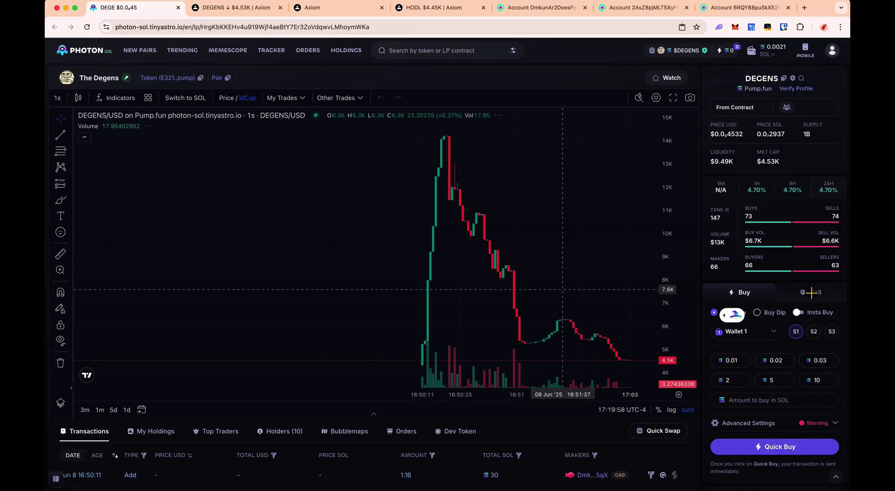
{"action": "scroll", "coordinate": [817, 298], "scroll_direction": "down", "scroll_amount": 1}
{"action": "scroll", "coordinate": [143, 365], "scroll_direction": "down", "scroll_amount": 5}
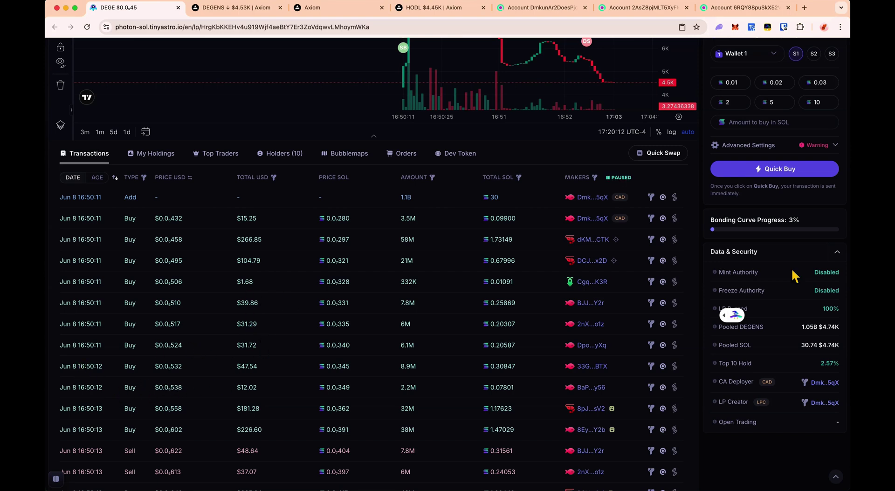
{"action": "scroll", "coordinate": [795, 275], "scroll_direction": "up", "scroll_amount": 4}
{"action": "scroll", "coordinate": [414, 286], "scroll_direction": "up", "scroll_amount": 3}
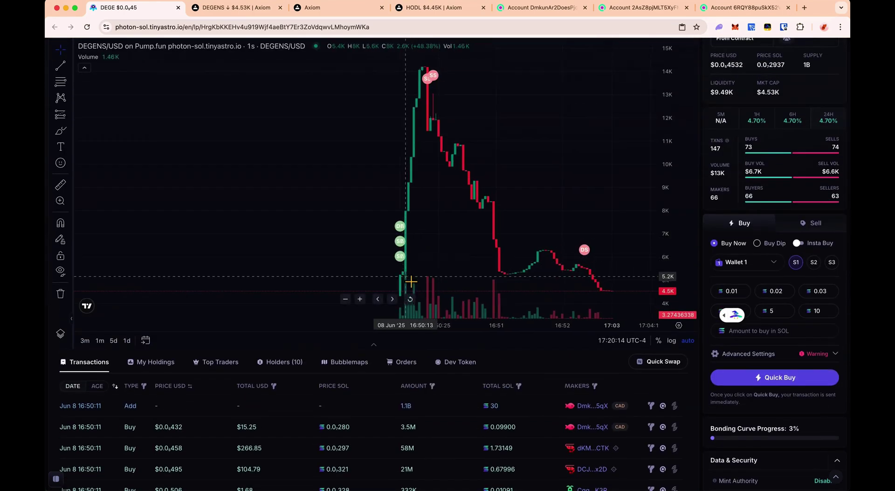
{"action": "left_click", "coordinate": [60, 185]}
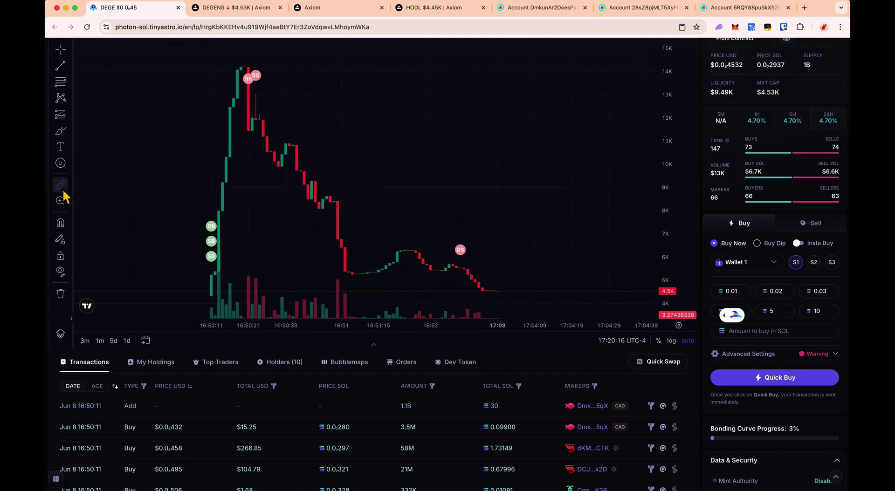
{"action": "left_click", "coordinate": [208, 302]}
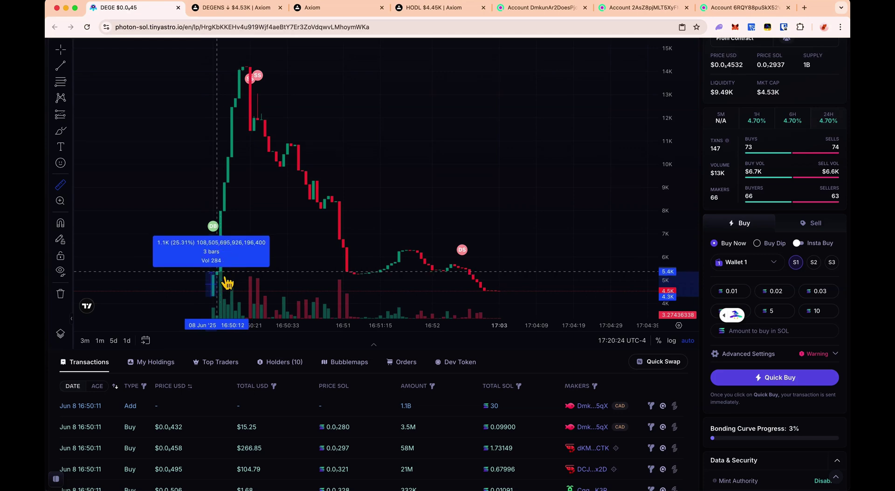
{"action": "left_click", "coordinate": [293, 280]}
{"action": "left_click_drag", "start_coordinate": [230, 287], "coordinate": [165, 287]}
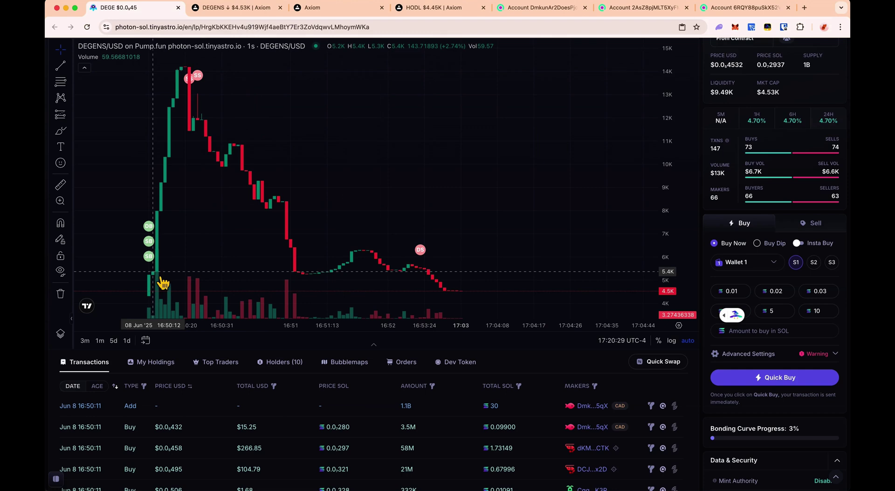
{"action": "left_click", "coordinate": [309, 8]}
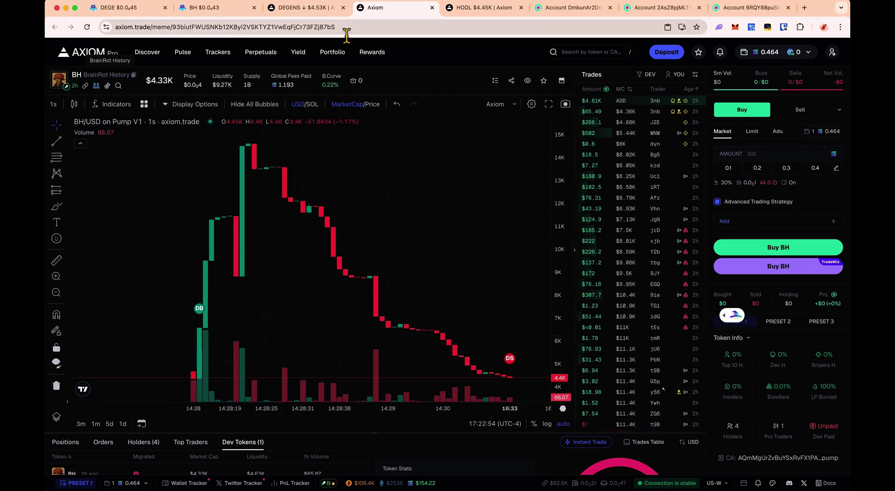
- On BH's Photon page, measure the launch candles' jump at 63.48% over four bars
{"action": "left_click", "coordinate": [213, 9]}
{"action": "scroll", "coordinate": [746, 331], "scroll_direction": "down", "scroll_amount": 6}
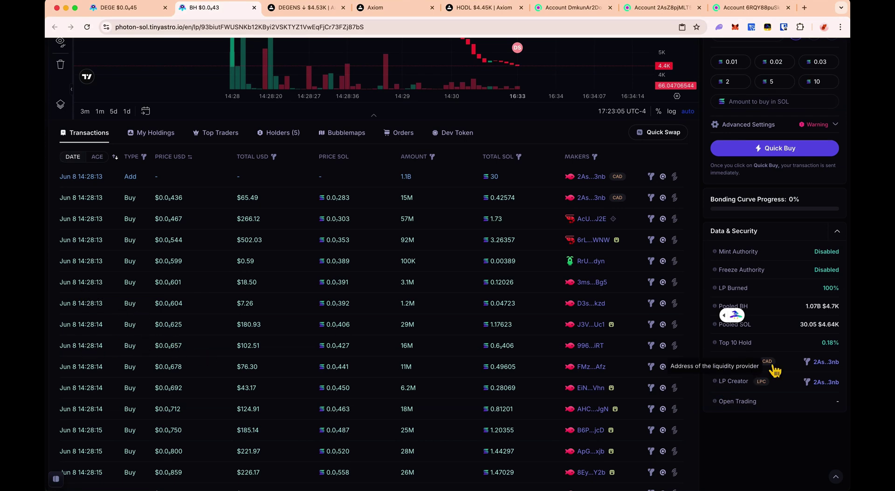
{"action": "scroll", "coordinate": [773, 370], "scroll_direction": "up", "scroll_amount": 6}
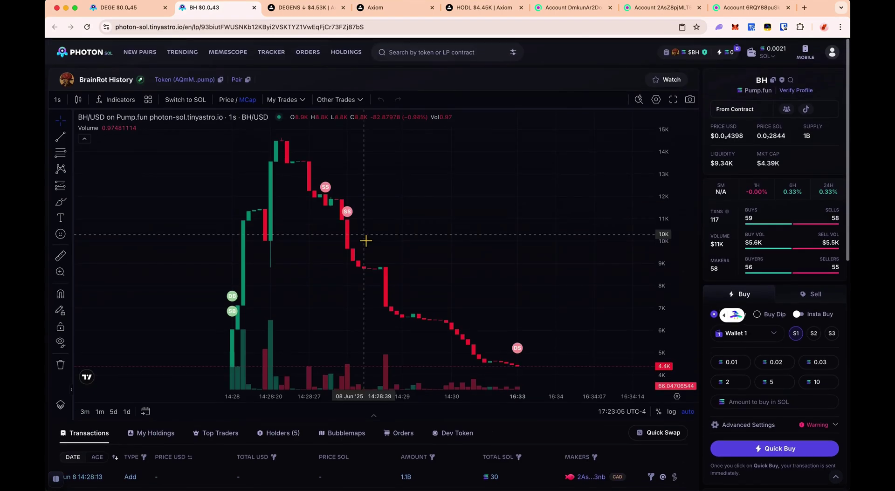
{"action": "left_click", "coordinate": [223, 370]}
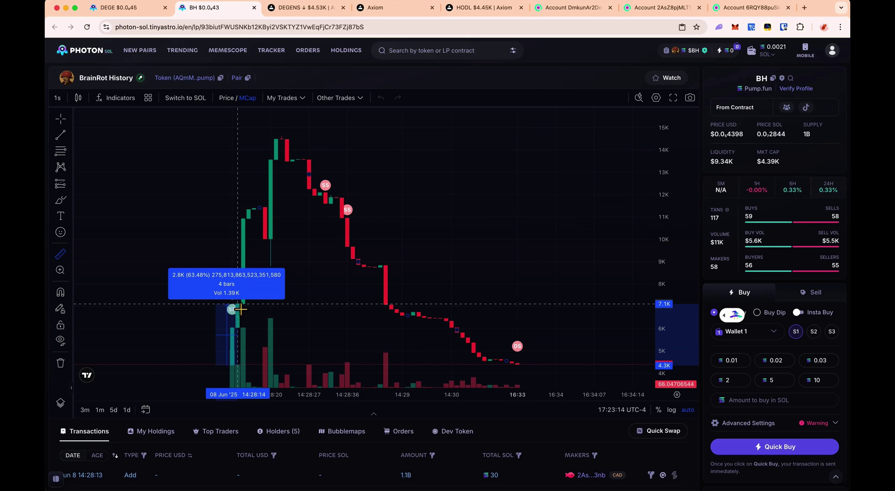
{"action": "left_click", "coordinate": [241, 309]}
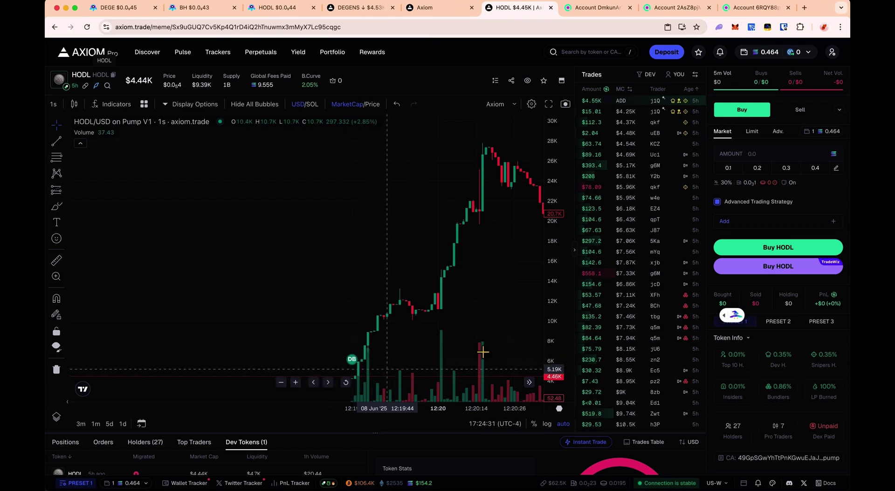
- Switch to the HODL token's Photon page and scroll through it
{"action": "scroll", "coordinate": [798, 392], "scroll_direction": "down", "scroll_amount": 2}
{"action": "scroll", "coordinate": [799, 391], "scroll_direction": "up", "scroll_amount": 2}
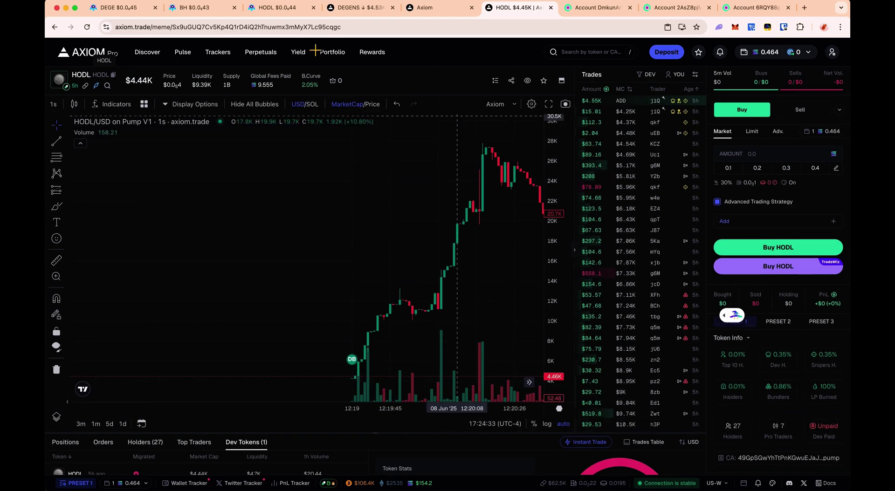
{"action": "left_click", "coordinate": [279, 8]}
{"action": "scroll", "coordinate": [793, 426], "scroll_direction": "down", "scroll_amount": 2}
{"action": "scroll", "coordinate": [793, 426], "scroll_direction": "down", "scroll_amount": 3}
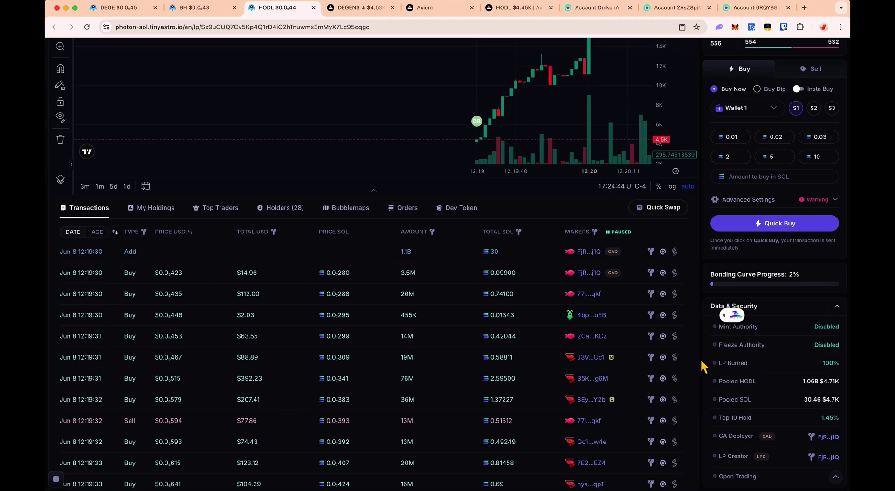
{"action": "scroll", "coordinate": [490, 366], "scroll_direction": "up", "scroll_amount": 5}
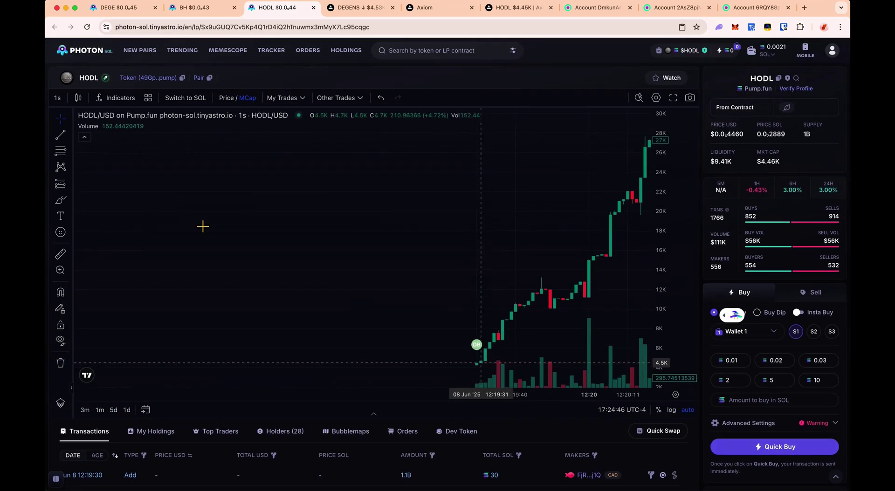
- Measure HODL's launch climb from about 4.7K (129.25% over 8 bars), clear it, and bring up BrainRot History
{"action": "left_click", "coordinate": [61, 254]}
{"action": "left_click", "coordinate": [465, 365]}
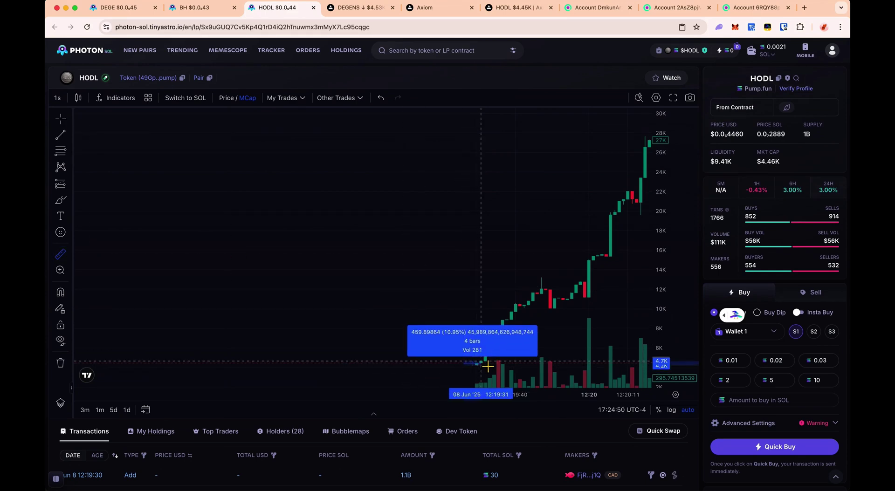
{"action": "left_click", "coordinate": [358, 368]}
{"action": "left_click", "coordinate": [61, 254]}
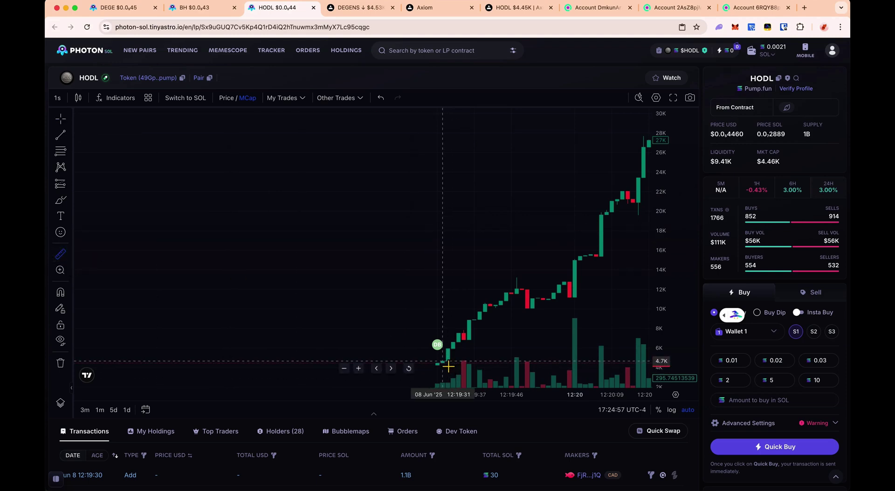
{"action": "left_click", "coordinate": [448, 367]}
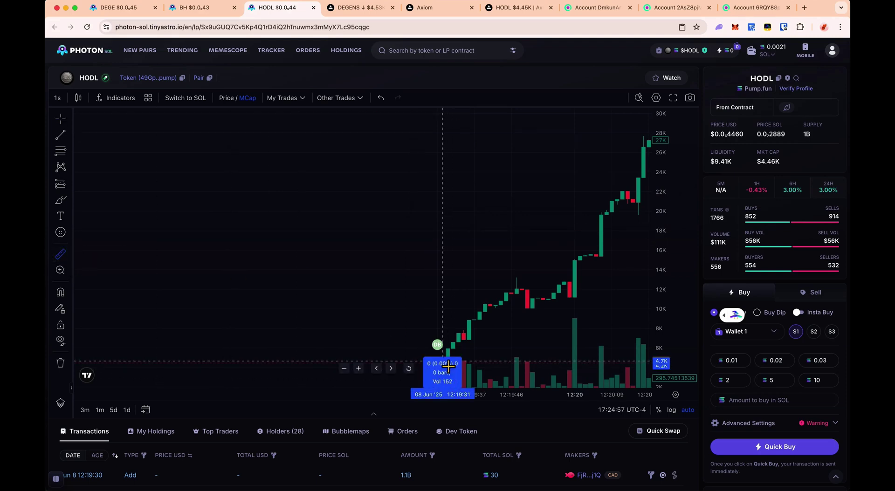
{"action": "left_click", "coordinate": [489, 311]}
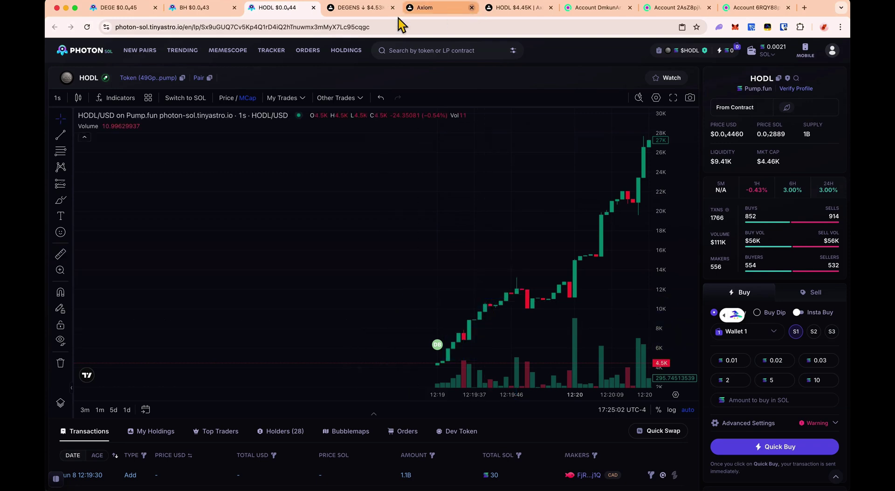
{"action": "left_click", "coordinate": [200, 7]}
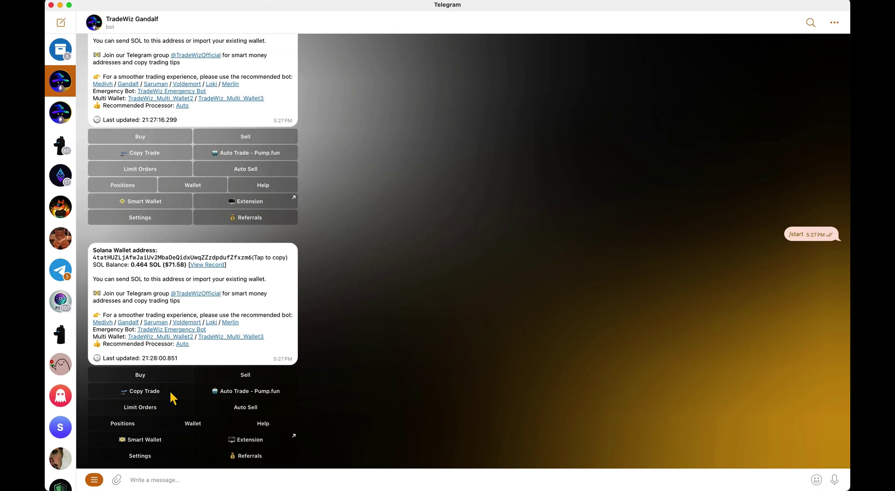
- Open TradeWiz's '1. Saved Settings' copy trade: Buy 100%, Max Buy 0.25, Min Buy 0.05, Max MC 5.4K
{"action": "left_click", "coordinate": [172, 397]}
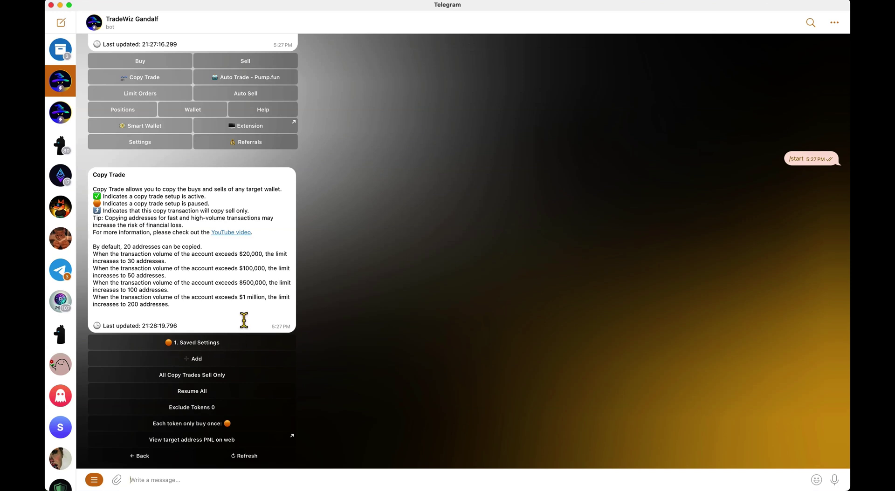
{"action": "left_click", "coordinate": [196, 344]}
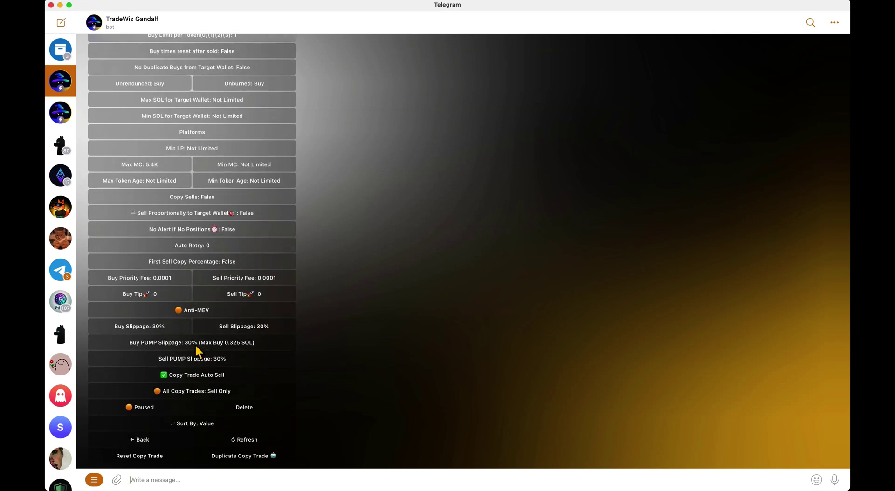
{"action": "scroll", "coordinate": [224, 326], "scroll_direction": "up", "scroll_amount": 5}
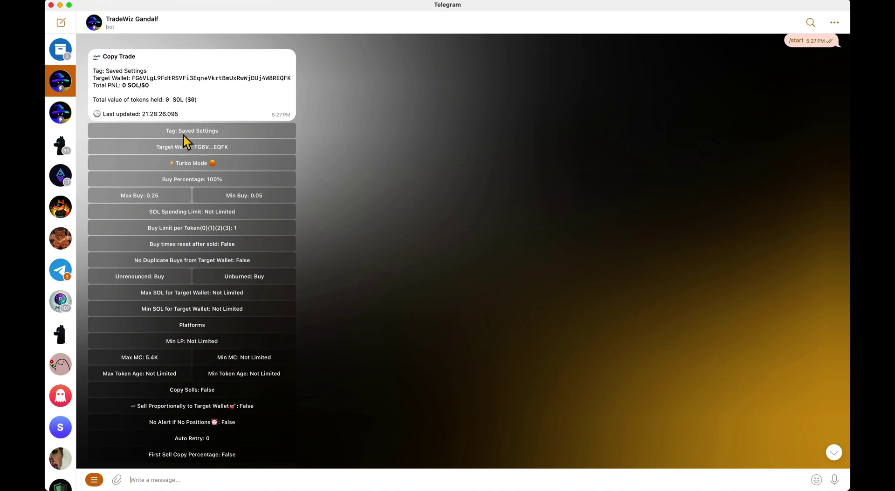
{"action": "key", "text": "ctrl+Right"}
{"action": "key", "text": "ctrl+Right"}
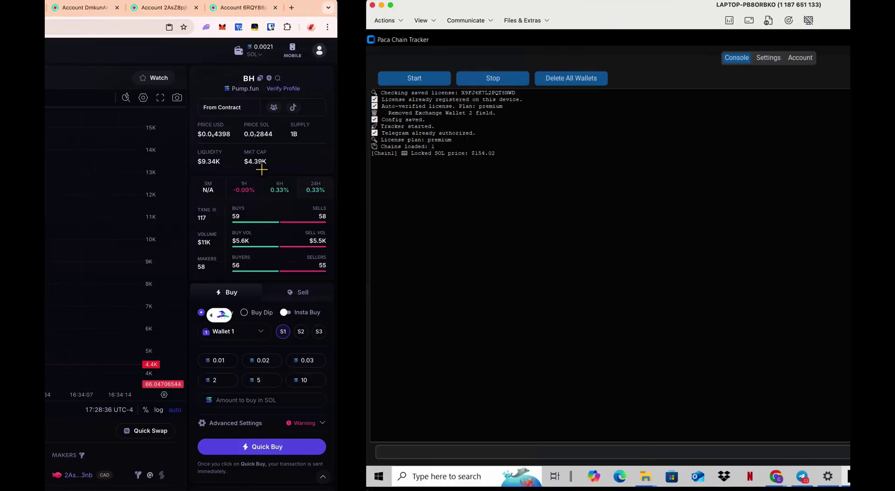
{"action": "key", "text": "ctrl+Left"}
{"action": "key", "text": "ctrl+Left"}
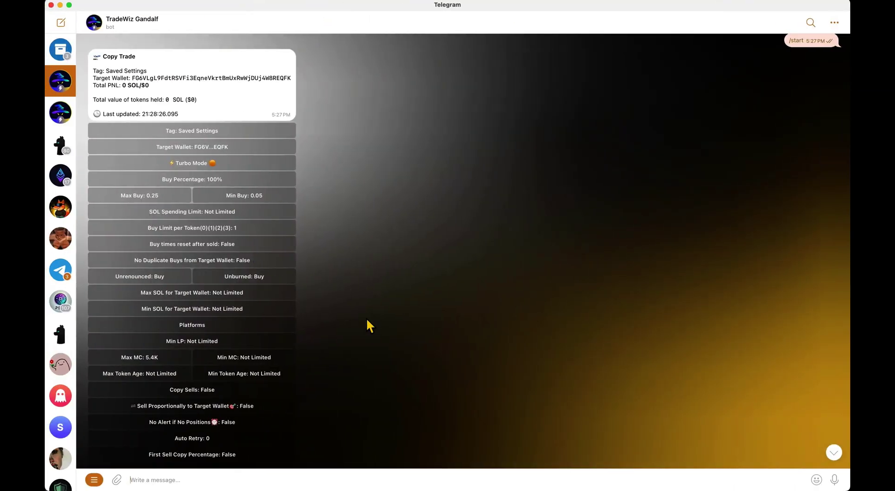
{"action": "scroll", "coordinate": [366, 318], "scroll_direction": "down", "scroll_amount": 4}
- Set the copy trade's Max MC to 7000 and Buy PUMP slippage to 70%
{"action": "left_click", "coordinate": [161, 275]}
{"action": "type", "text": "7000"}
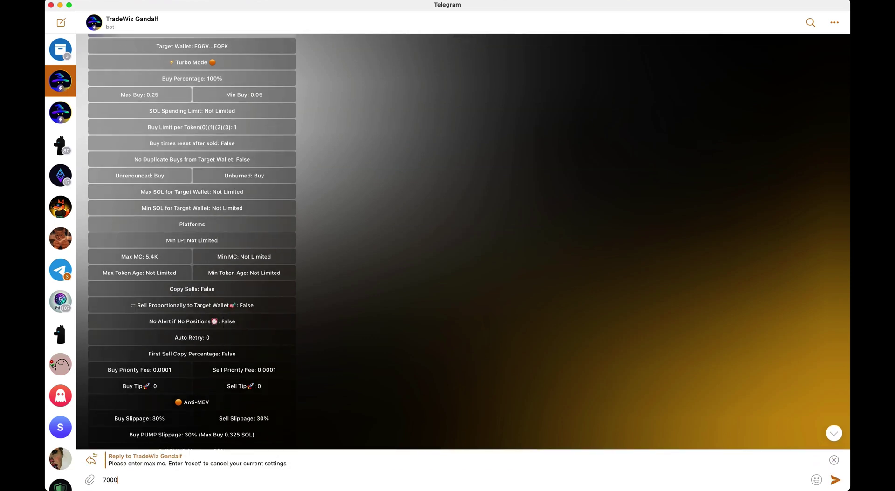
{"action": "key", "text": "Return"}
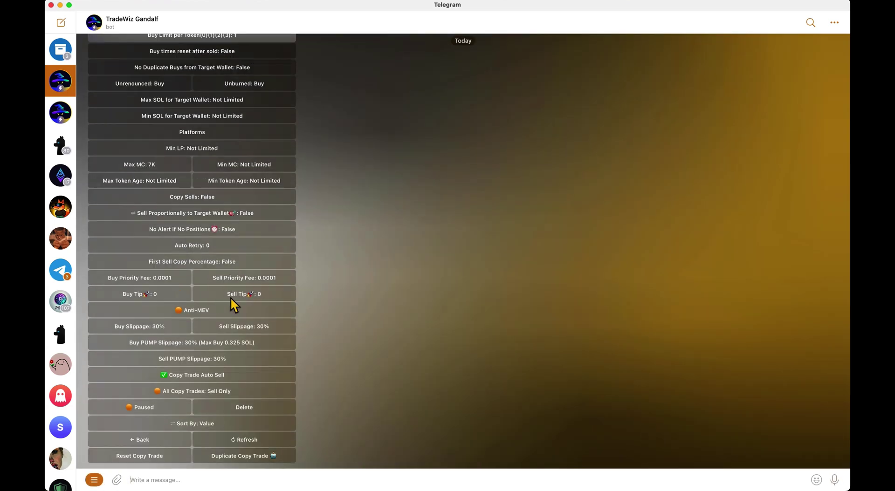
{"action": "left_click", "coordinate": [182, 345]}
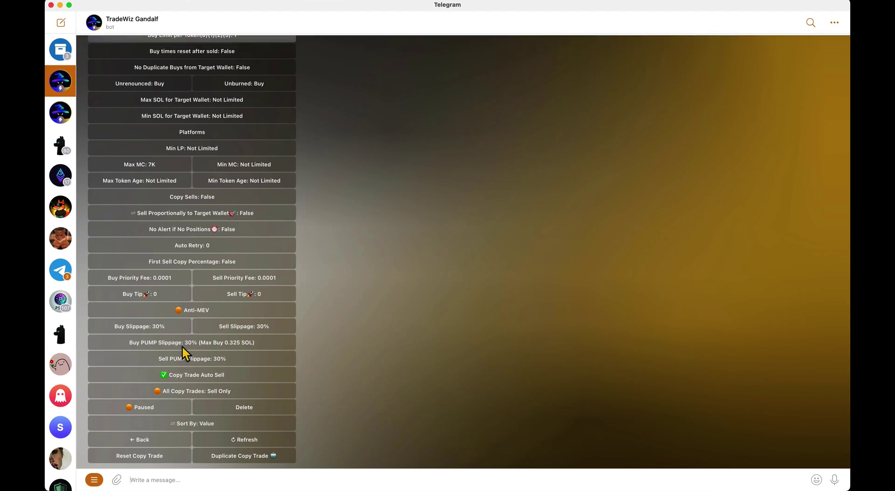
{"action": "type", "text": "7"}
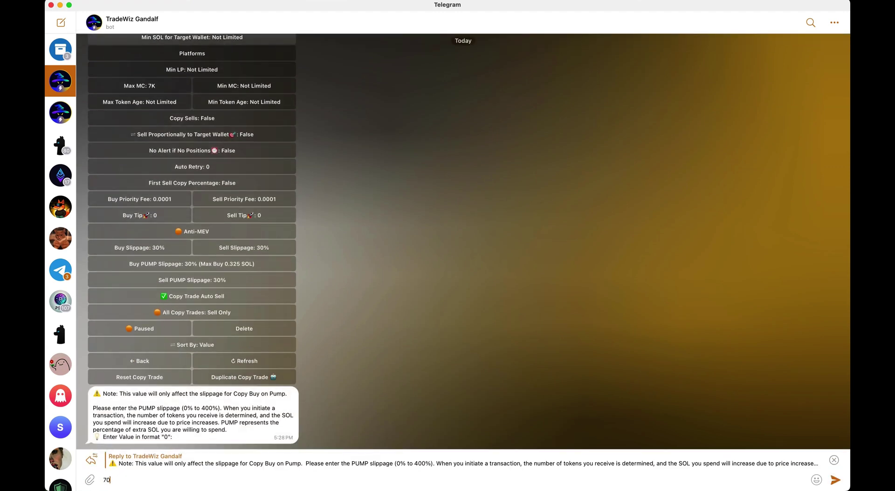
{"action": "type", "text": "0"}
{"action": "key", "text": "Return"}
- Set the Buy Priority Fee to .001 and open the Copy Trade Auto Sell settings
{"action": "scroll", "coordinate": [171, 344], "scroll_direction": "up", "scroll_amount": 2}
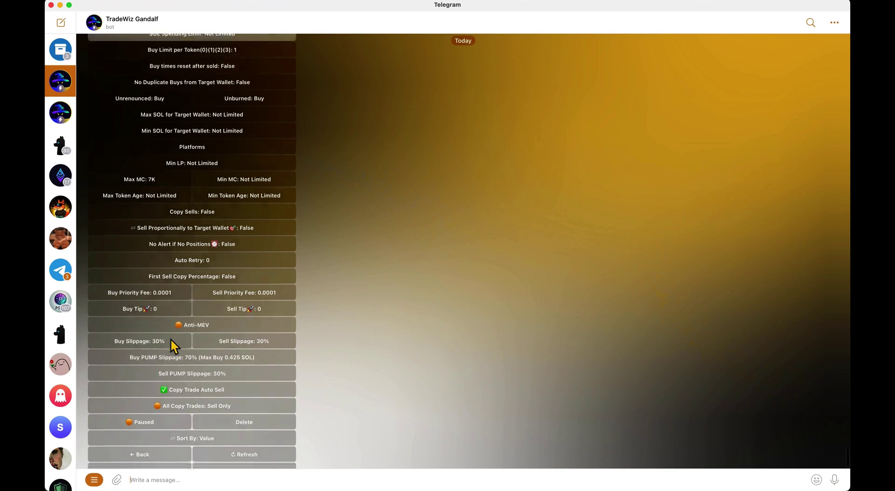
{"action": "scroll", "coordinate": [184, 321], "scroll_direction": "up", "scroll_amount": 1}
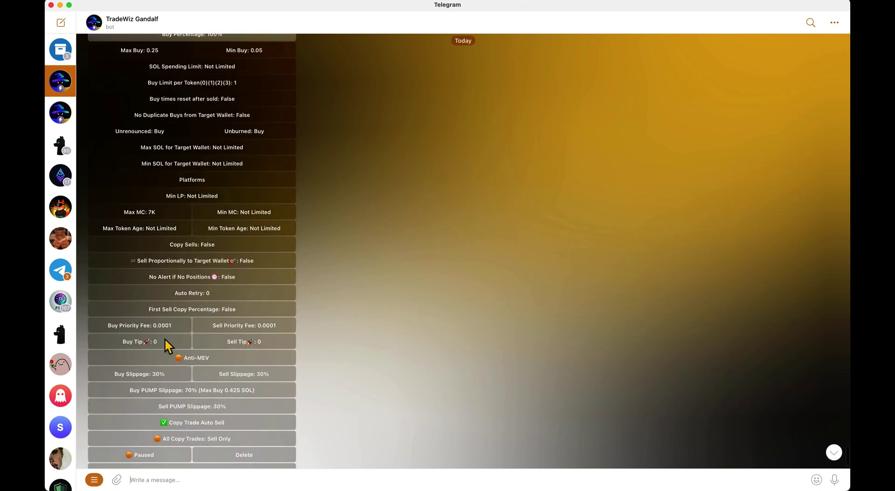
{"action": "scroll", "coordinate": [188, 332], "scroll_direction": "up", "scroll_amount": 1}
{"action": "left_click", "coordinate": [181, 342]}
{"action": "type", "text": ".001"}
{"action": "key", "text": "Return"}
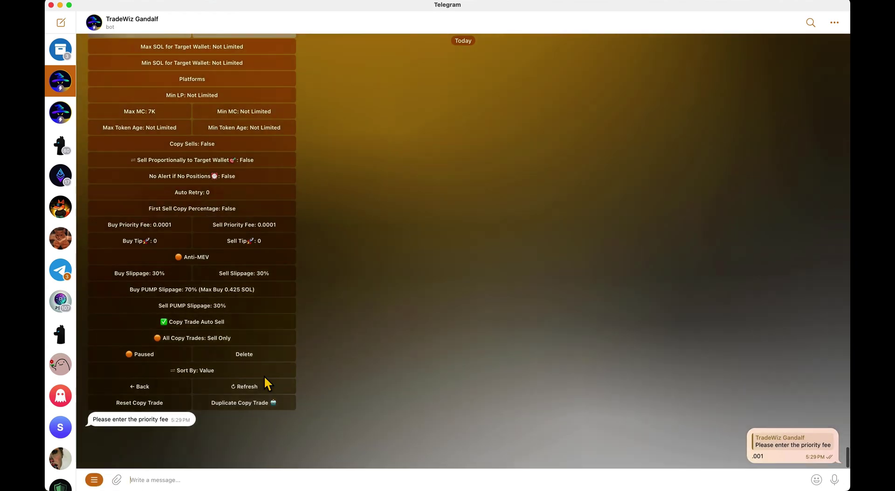
{"action": "left_click", "coordinate": [180, 392]}
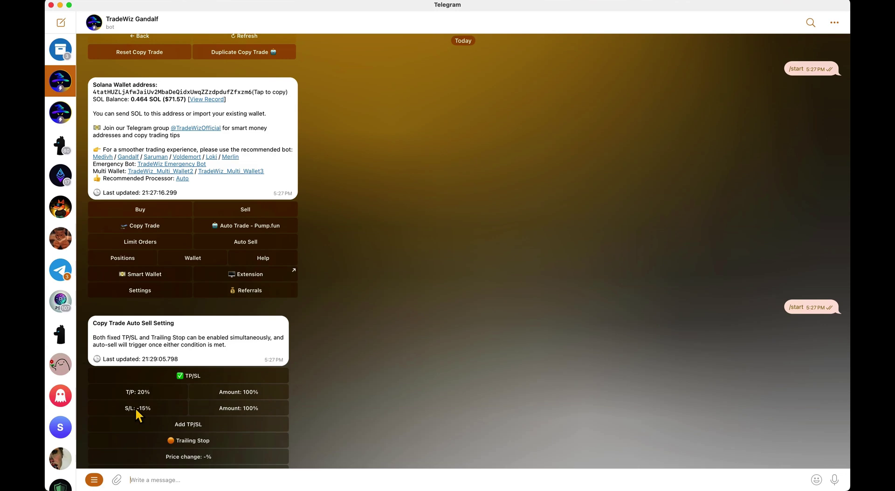
{"action": "key", "text": "ctrl+Right"}
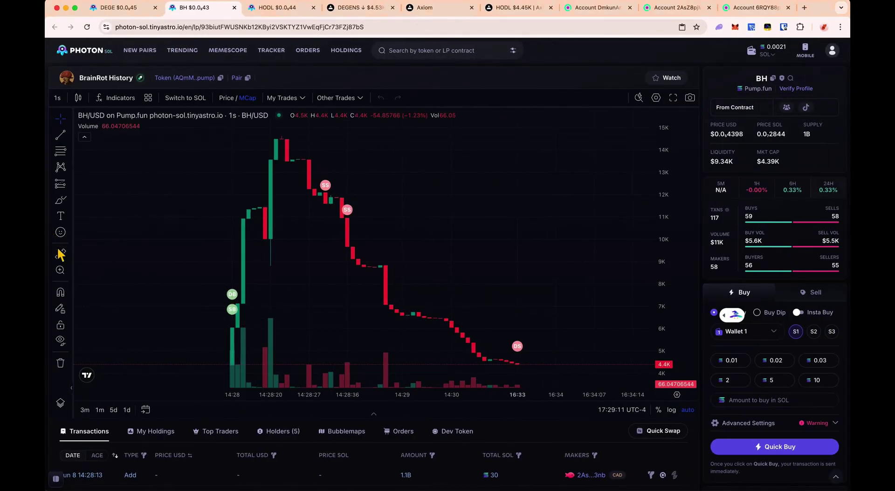
- Measure first pumps on BrainRot History (~60%), HODL (4.6K to 7.3K) and The Degens (from 5.4K), then clear
{"action": "left_click", "coordinate": [60, 254]}
{"action": "left_click", "coordinate": [240, 309]}
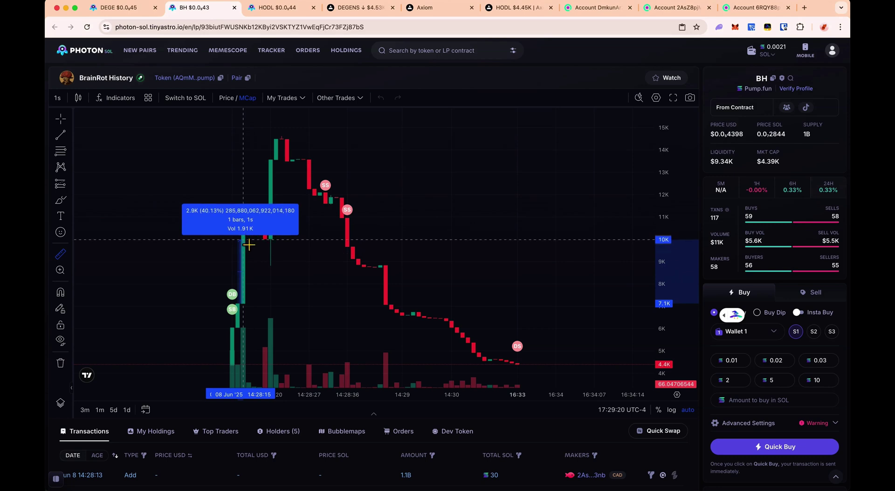
{"action": "left_click", "coordinate": [259, 208]}
{"action": "left_click", "coordinate": [280, 7]}
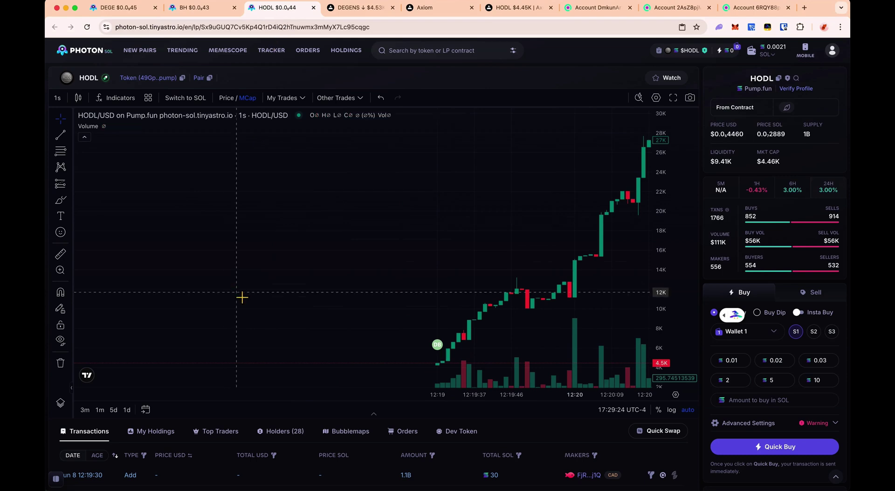
{"action": "left_click", "coordinate": [62, 255]}
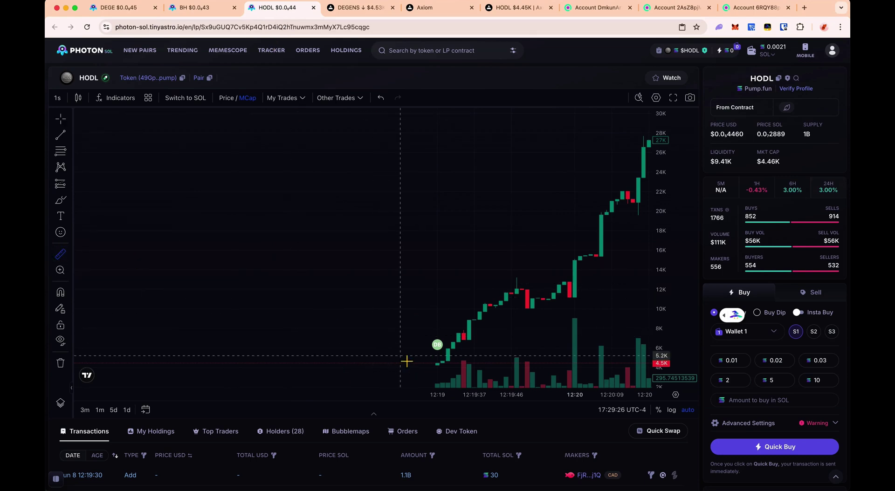
{"action": "left_click", "coordinate": [448, 368]}
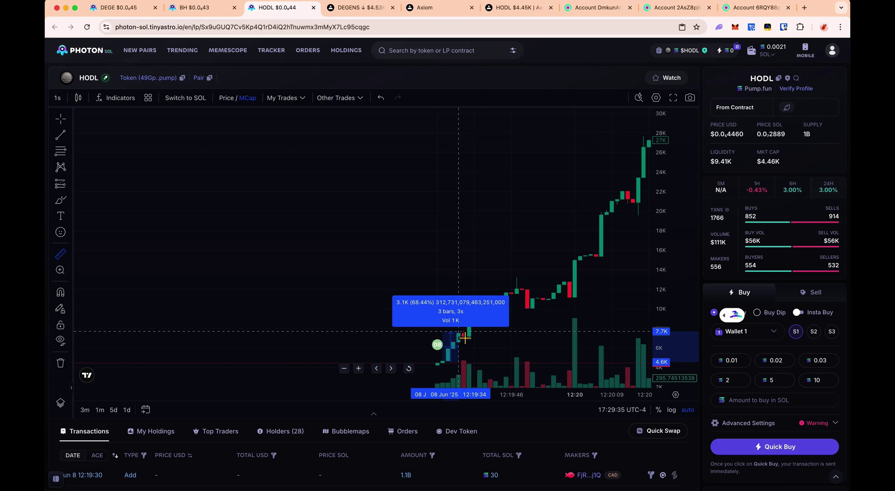
{"action": "left_click", "coordinate": [466, 335]}
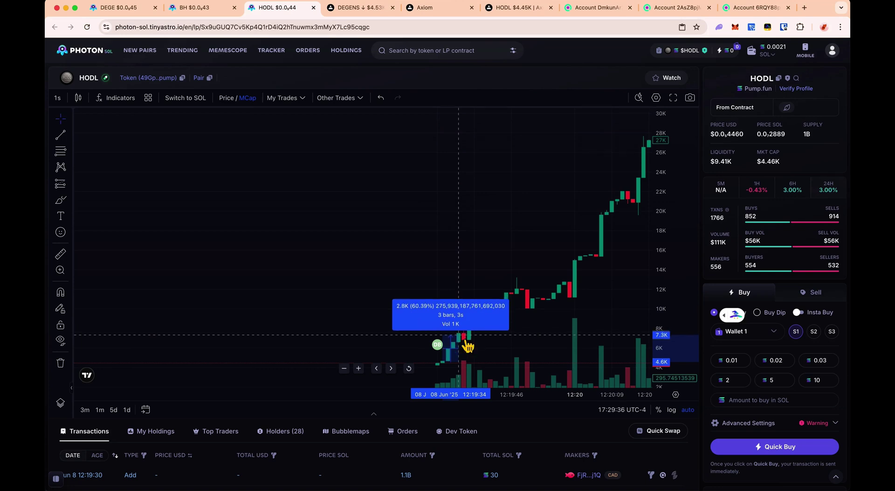
{"action": "left_click", "coordinate": [136, 8]}
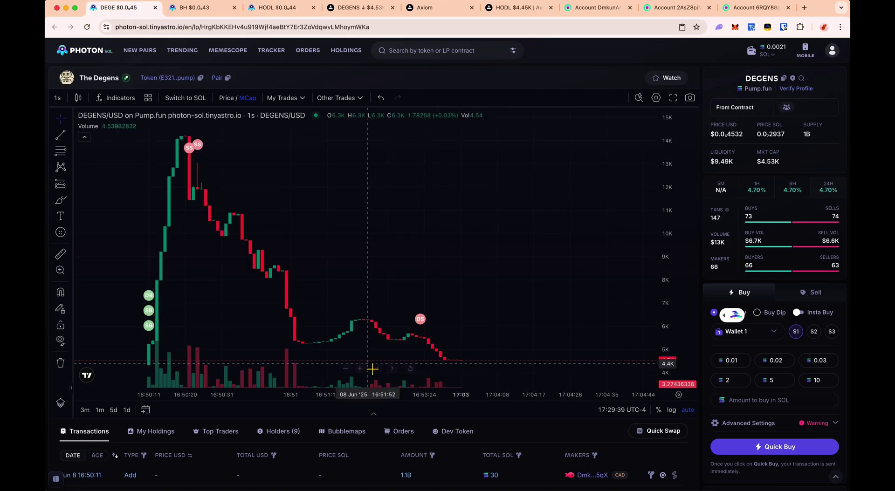
{"action": "left_click", "coordinate": [60, 254]}
{"action": "left_click", "coordinate": [277, 346]}
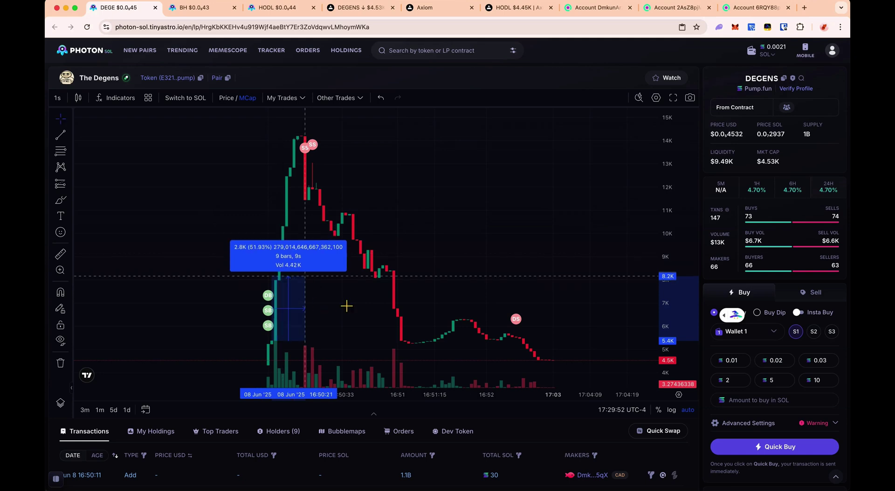
{"action": "left_click", "coordinate": [238, 308]}
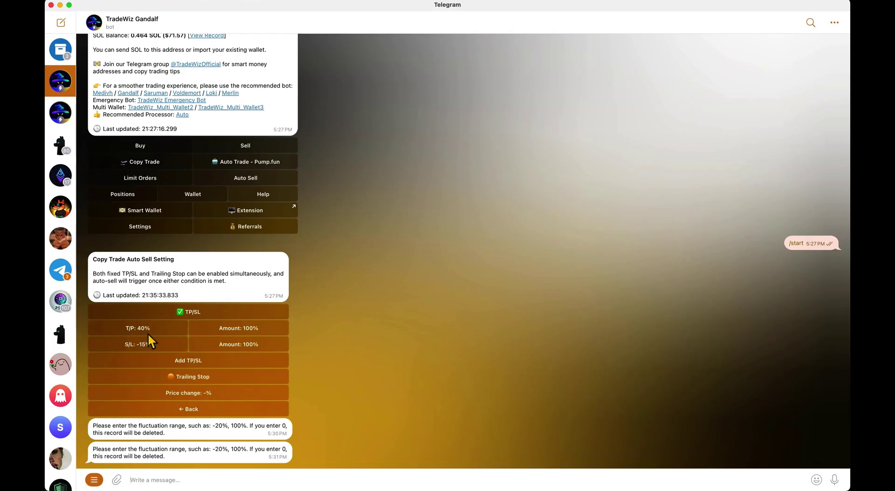
- Set the auto-sell take-profit percentage to 40%
{"action": "left_click", "coordinate": [132, 331]}
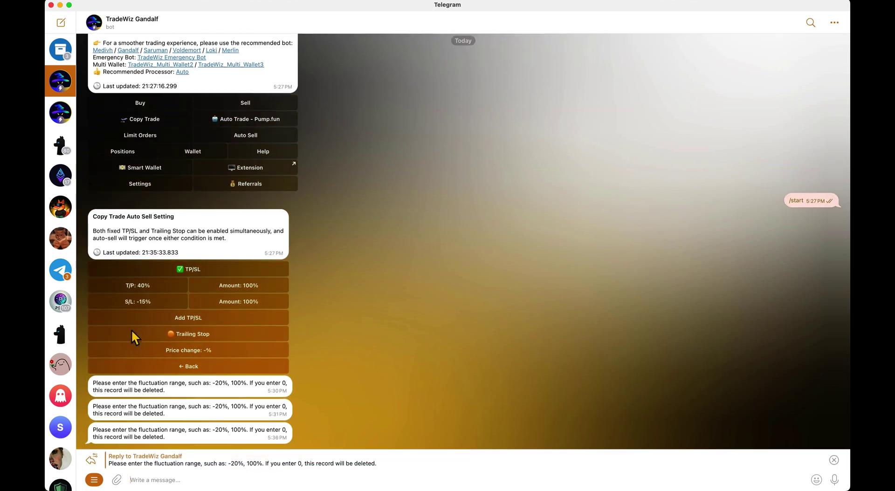
{"action": "type", "text": "40"}
{"action": "key", "text": "Return"}
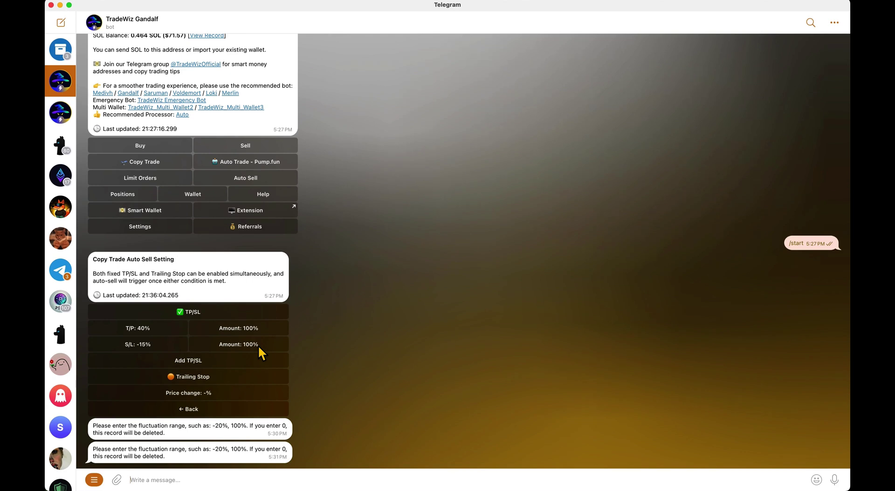
- Glance at the BrainRot History and DEGENS Photon charts, then return TradeWiz to the copy trade settings list
{"action": "key", "text": "ctrl+Right"}
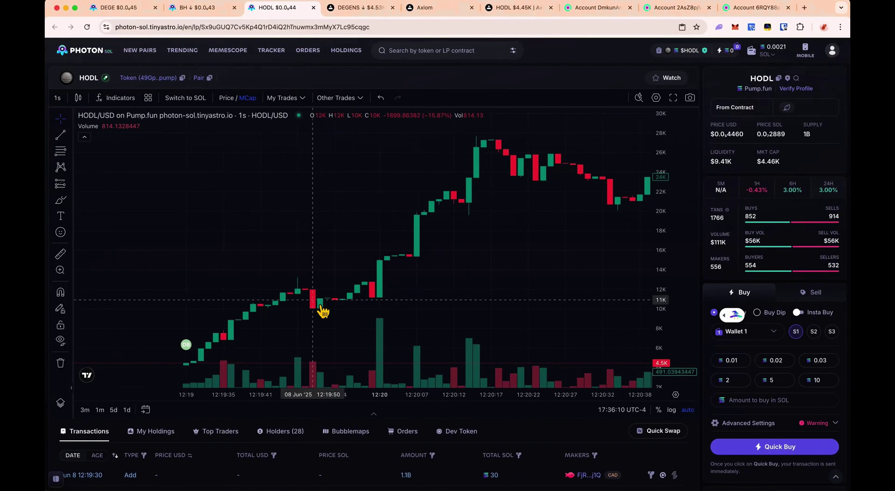
{"action": "key", "text": "ctrl+Left"}
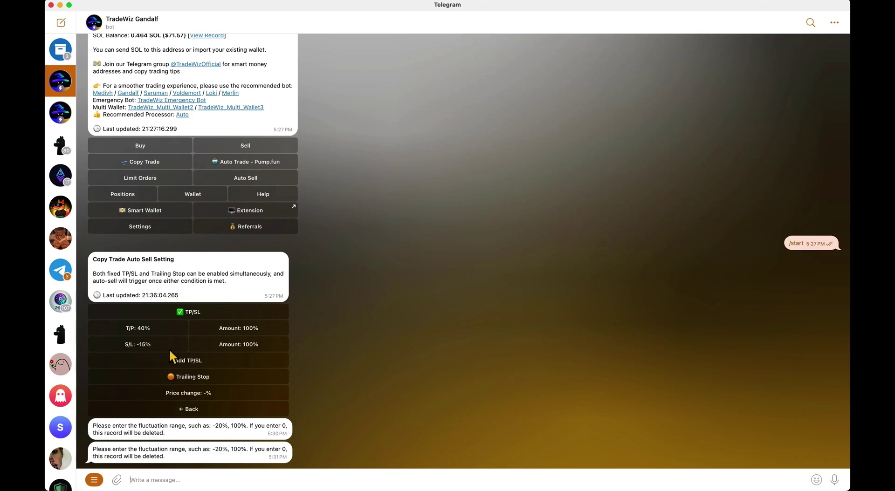
{"action": "key", "text": "ctrl+Right"}
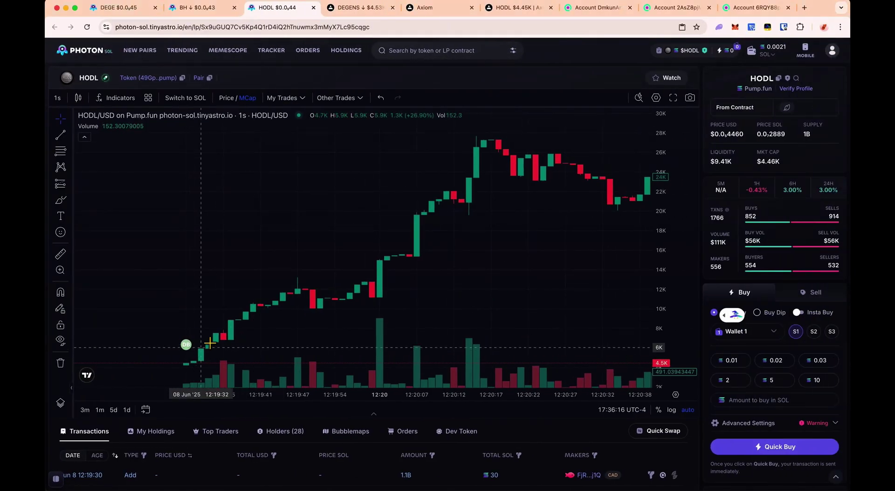
{"action": "left_click", "coordinate": [196, 8]}
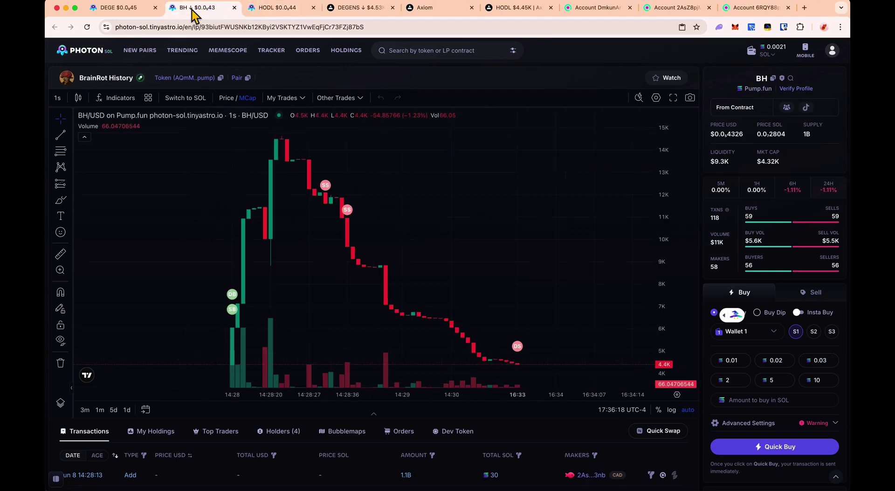
{"action": "left_click", "coordinate": [140, 8]}
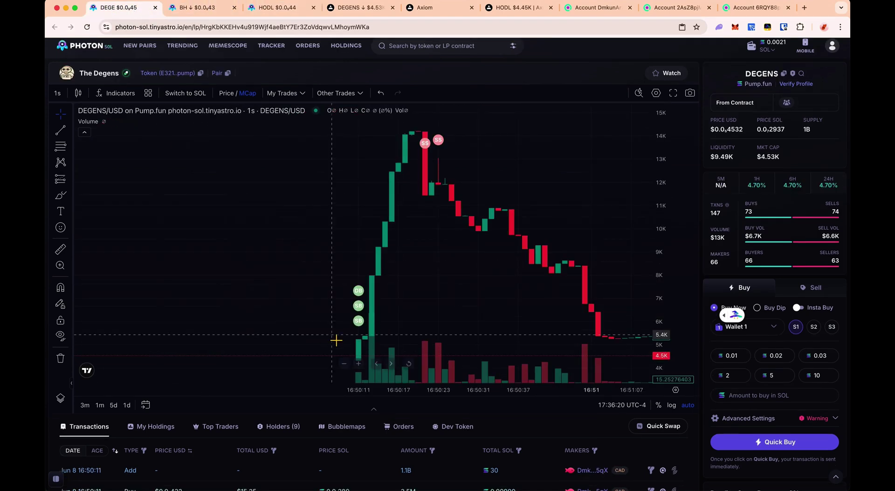
{"action": "key", "text": "ctrl+Left"}
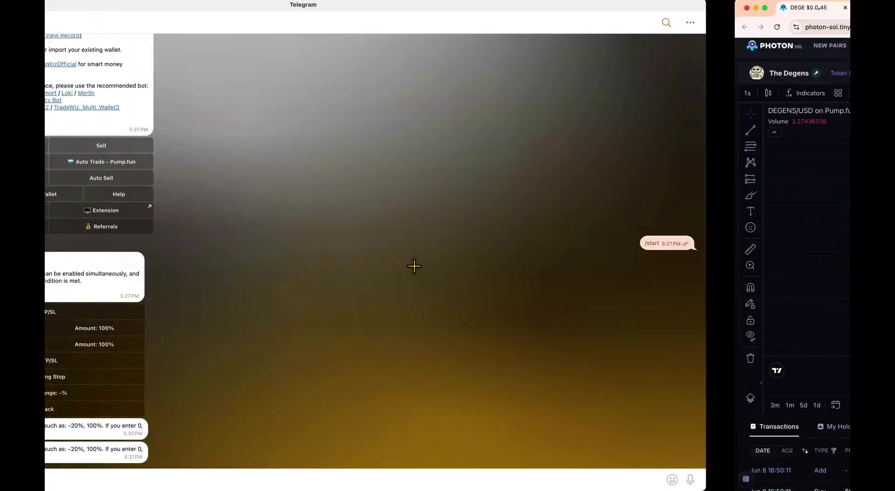
{"action": "left_click", "coordinate": [230, 415]}
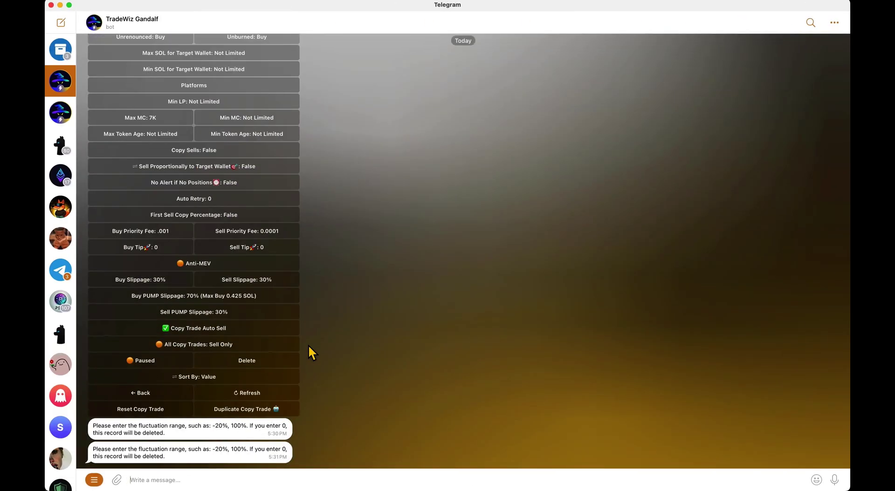
{"action": "scroll", "coordinate": [308, 345], "scroll_direction": "up", "scroll_amount": 5}
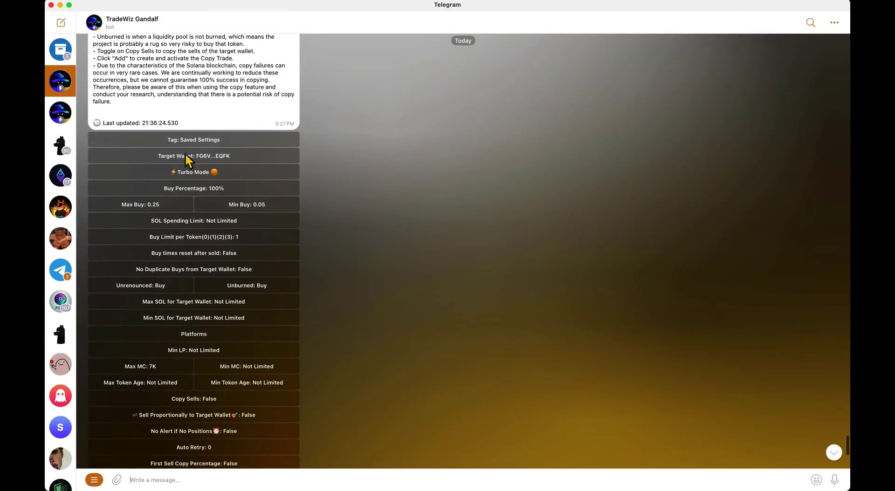
{"action": "scroll", "coordinate": [150, 266], "scroll_direction": "down", "scroll_amount": 6}
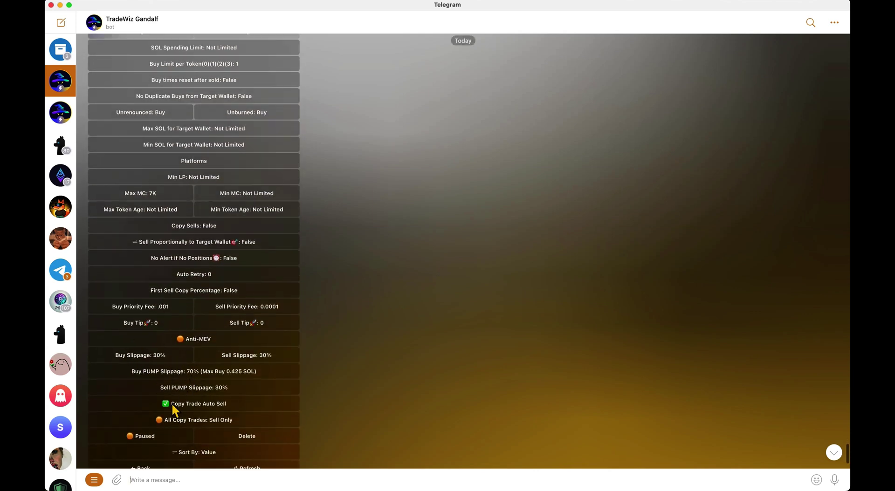
{"action": "scroll", "coordinate": [197, 410], "scroll_direction": "down", "scroll_amount": 4}
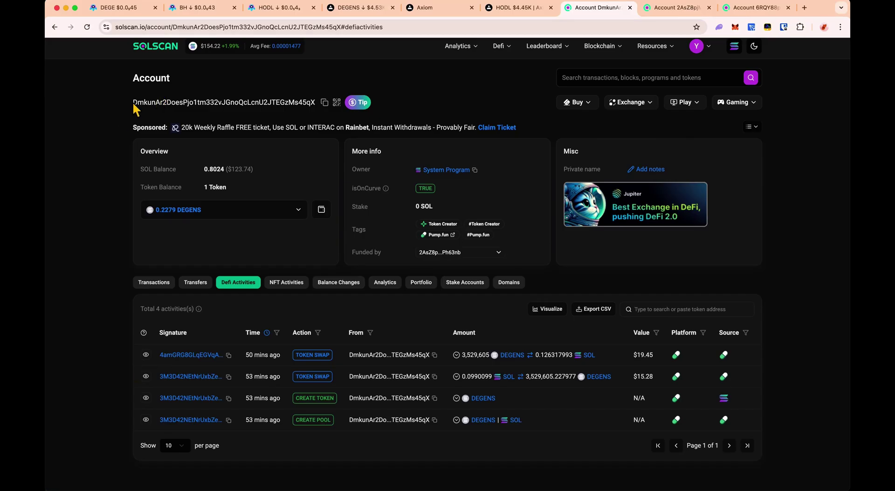
- Select the first exchange wallet's address on Solscan and briefly check the Paca Chain Tracker console
{"action": "left_click_drag", "start_coordinate": [132, 102], "coordinate": [320, 102]}
{"action": "left_click", "coordinate": [313, 107]}
{"action": "key", "text": "super+Tab"}
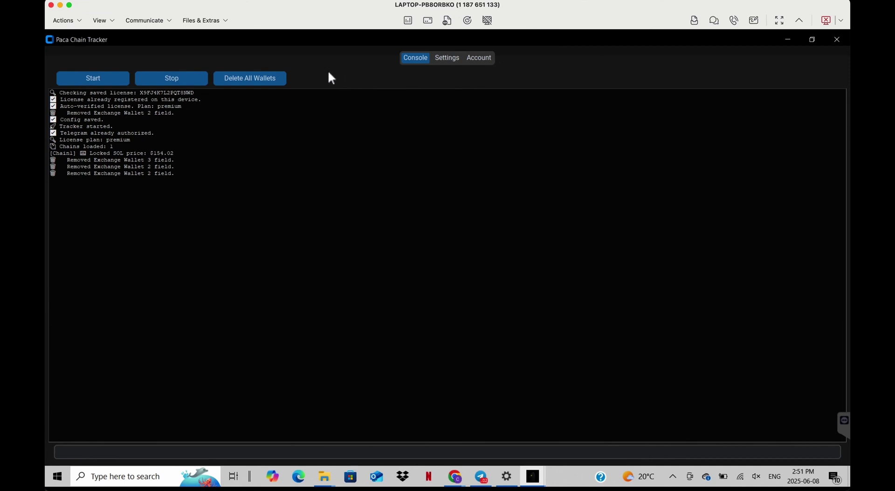
{"action": "key", "text": "super+Tab"}
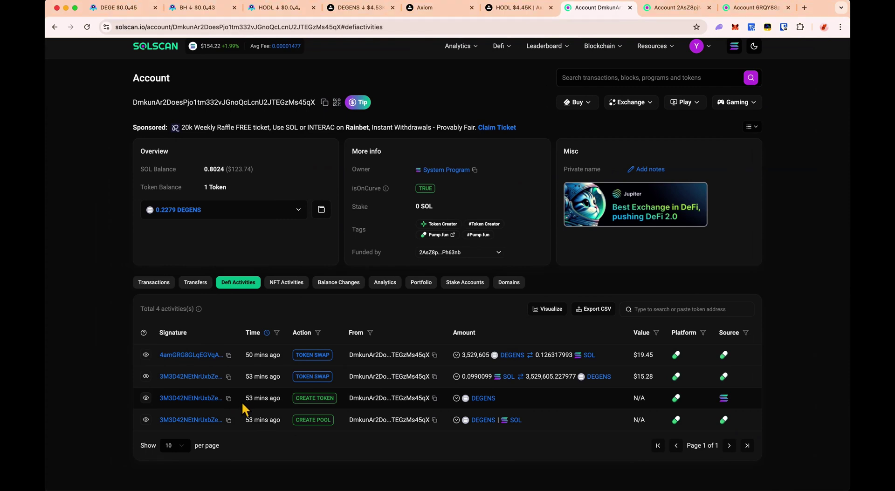
- Review the second and third wallet accounts on Solscan, then return to Paca Chain Tracker's settings
{"action": "mouse_move", "coordinate": [244, 404]}
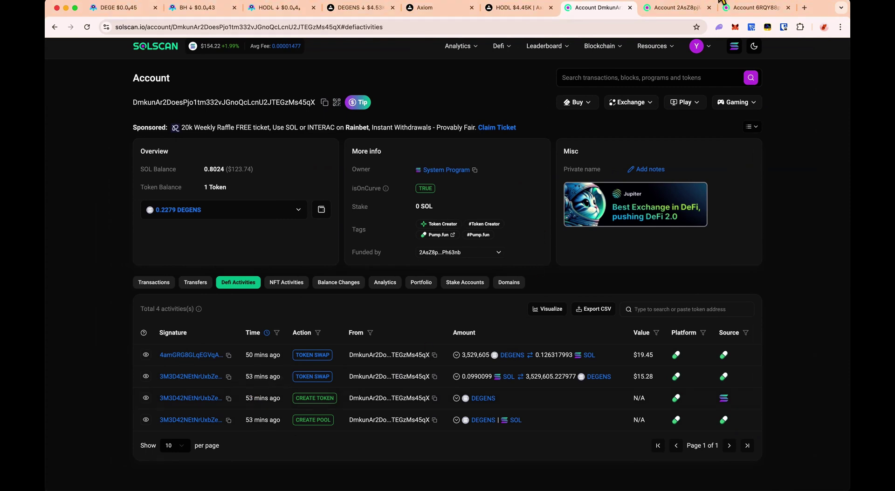
{"action": "left_click", "coordinate": [682, 8]}
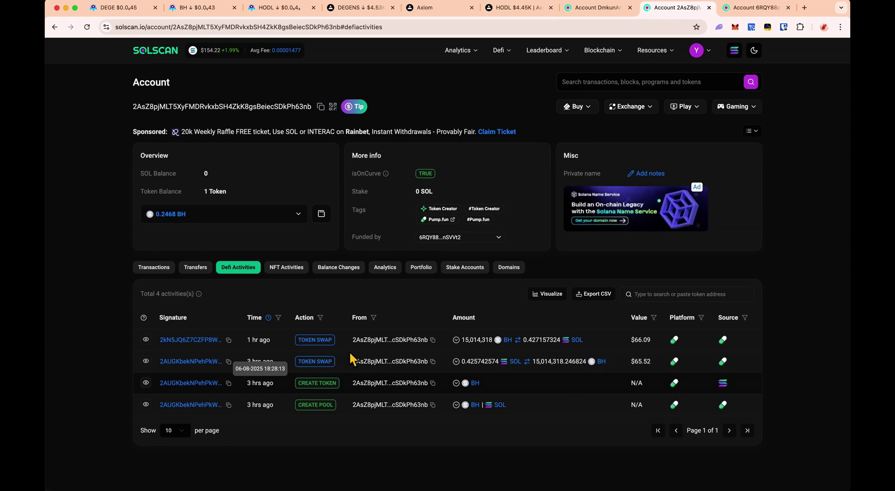
{"action": "left_click", "coordinate": [752, 8]}
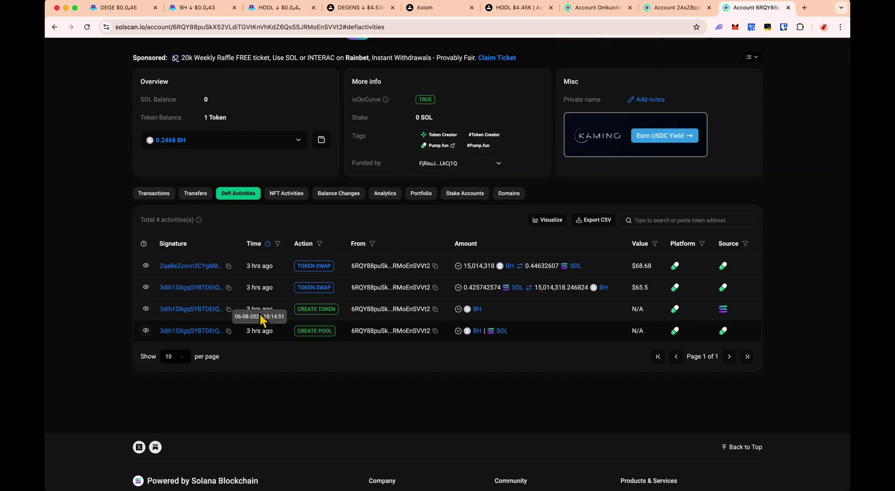
{"action": "left_click", "coordinate": [598, 11]}
{"action": "key", "text": "ctrl+Right"}
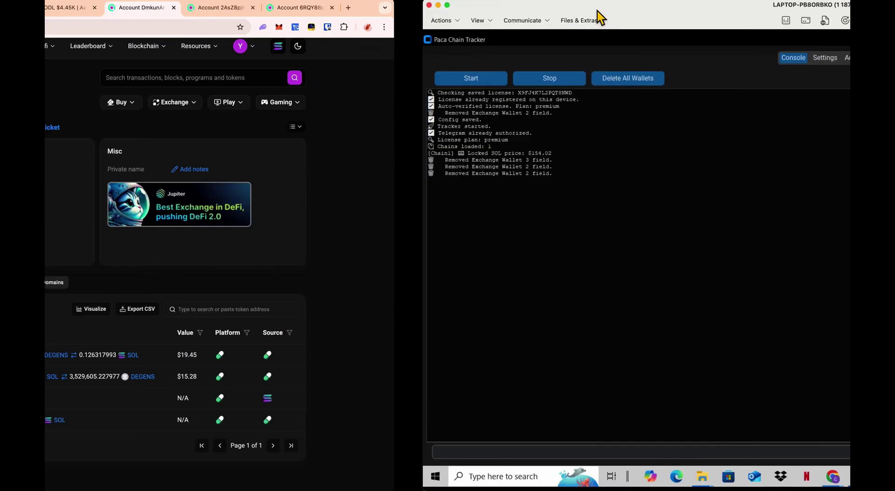
{"action": "left_click", "coordinate": [447, 60]}
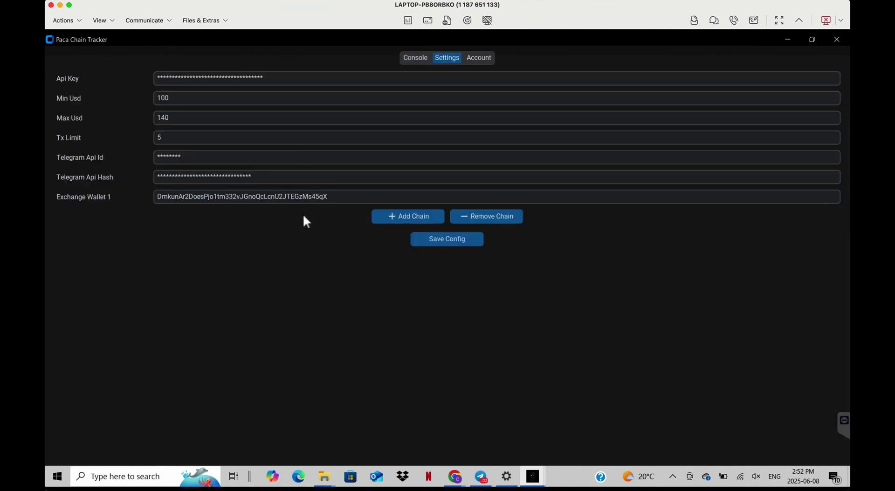
- Add Exchange Wallet 2 and Exchange Wallet 3 fields below the first wallet
{"action": "left_click", "coordinate": [396, 218]}
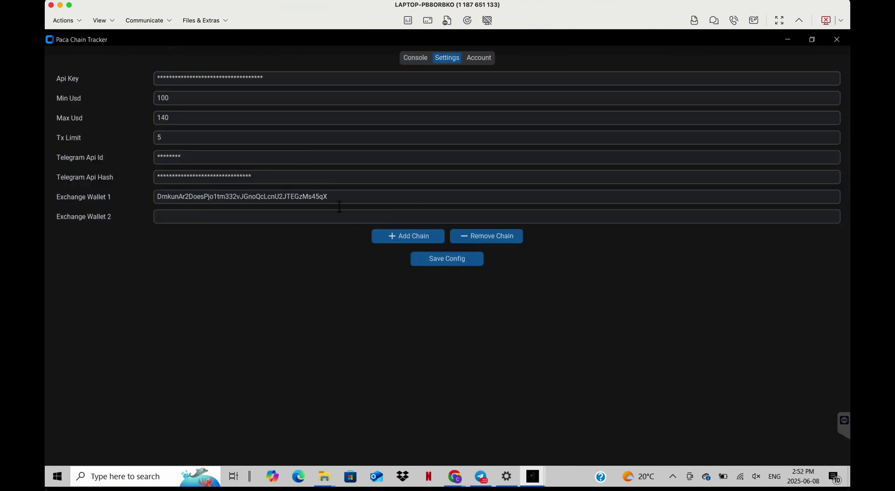
{"action": "left_click", "coordinate": [386, 237]}
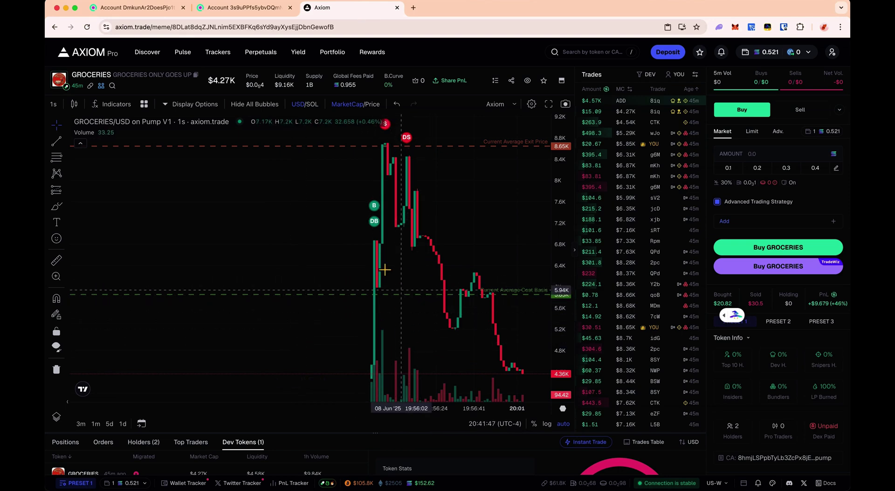
- Check the first exchange wallet, the GROCERIES creator account and chart, and the bot's +47% sell result
{"action": "left_click", "coordinate": [140, 8]}
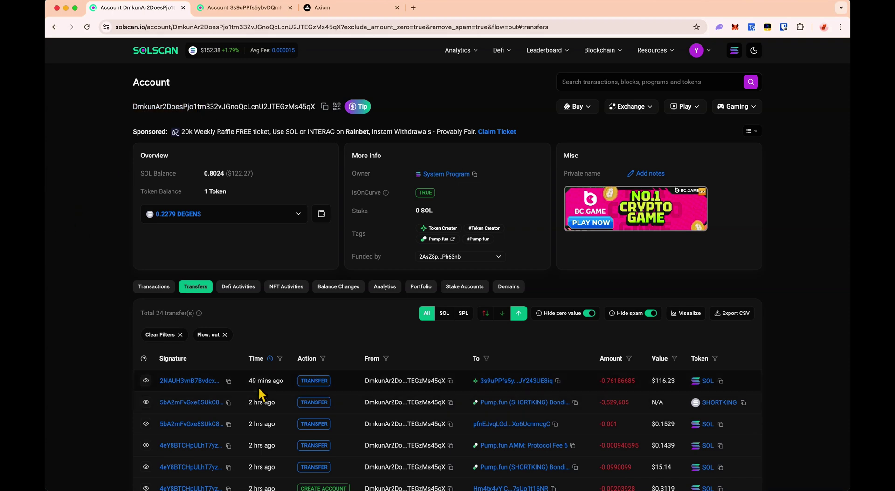
{"action": "mouse_move", "coordinate": [279, 388]}
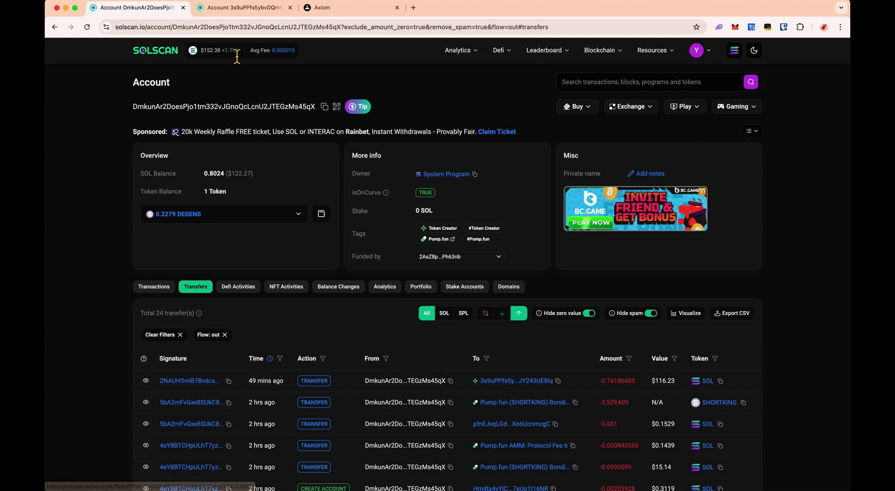
{"action": "left_click", "coordinate": [240, 9]}
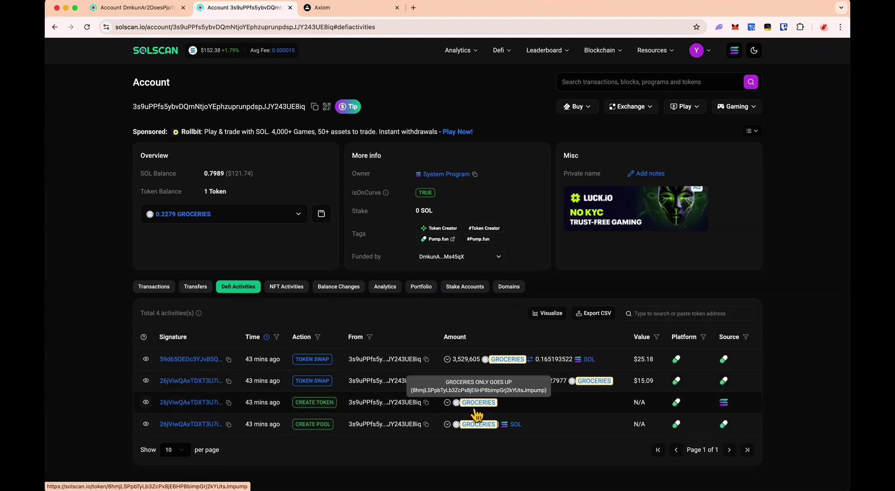
{"action": "left_click", "coordinate": [340, 9]}
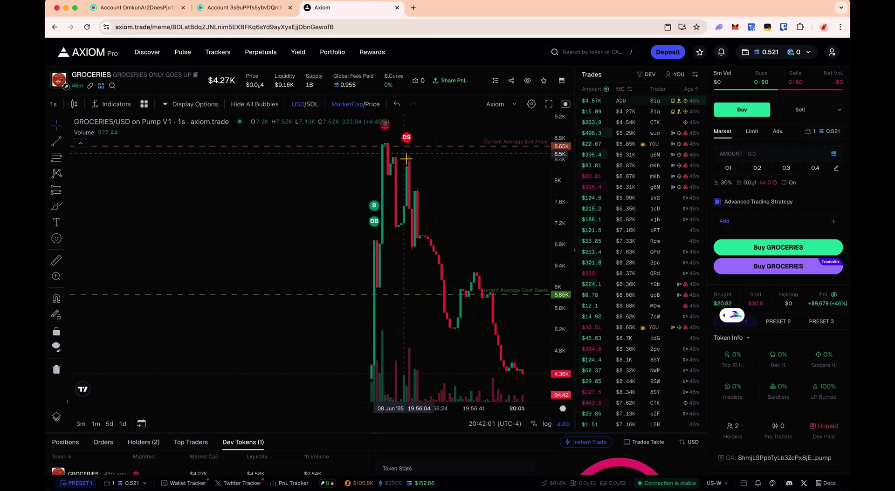
{"action": "key", "text": "ctrl+Right"}
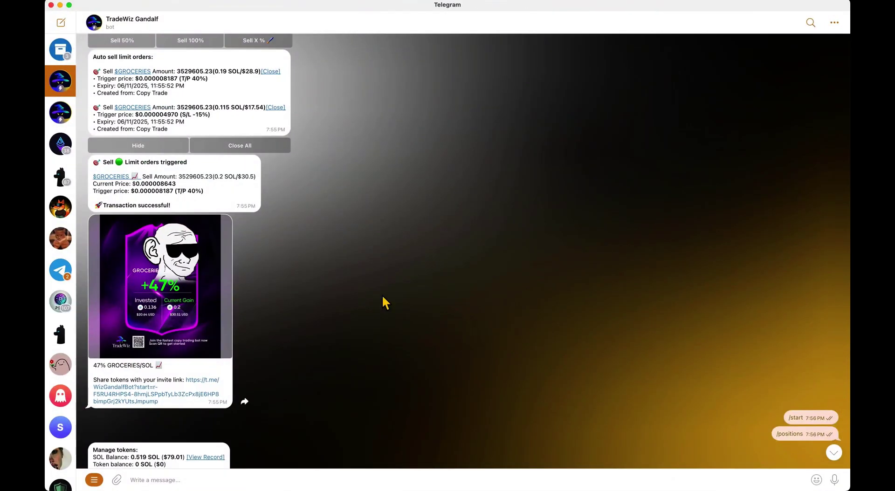
{"action": "key", "text": "ctrl+Left"}
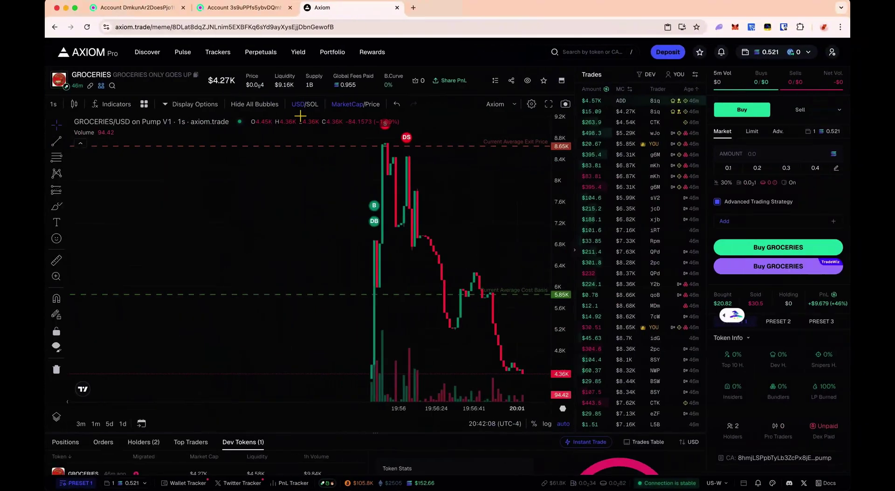
- Select the GROCERIES creator's wallet address, work in the Paca Chain Tracker console, then view CryptMe's live streams
{"action": "left_click", "coordinate": [243, 8]}
{"action": "left_click_drag", "start_coordinate": [132, 107], "coordinate": [221, 108]}
{"action": "left_click", "coordinate": [221, 108]}
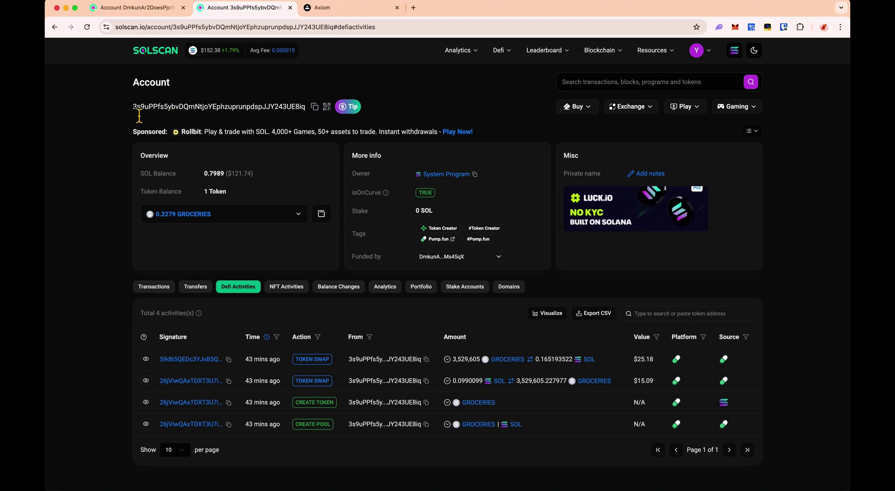
{"action": "left_click_drag", "start_coordinate": [134, 110], "coordinate": [250, 117]}
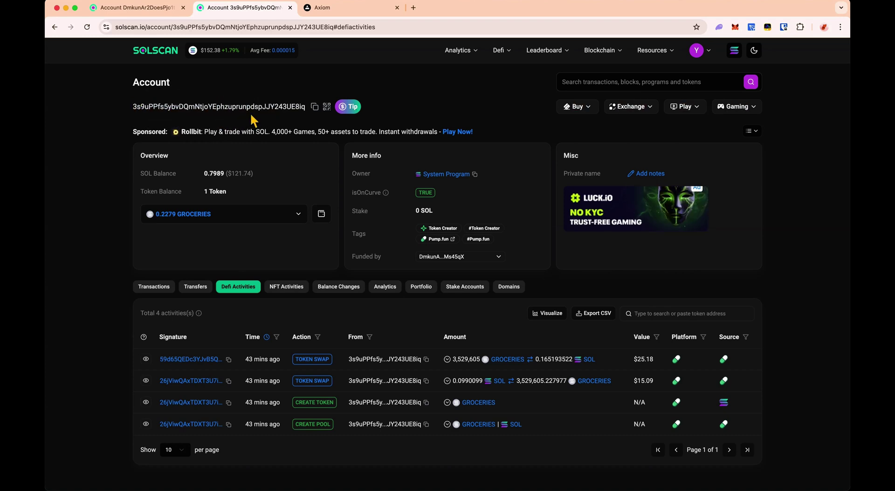
{"action": "key", "text": "ctrl+Right"}
{"action": "key", "text": "ctrl+Right"}
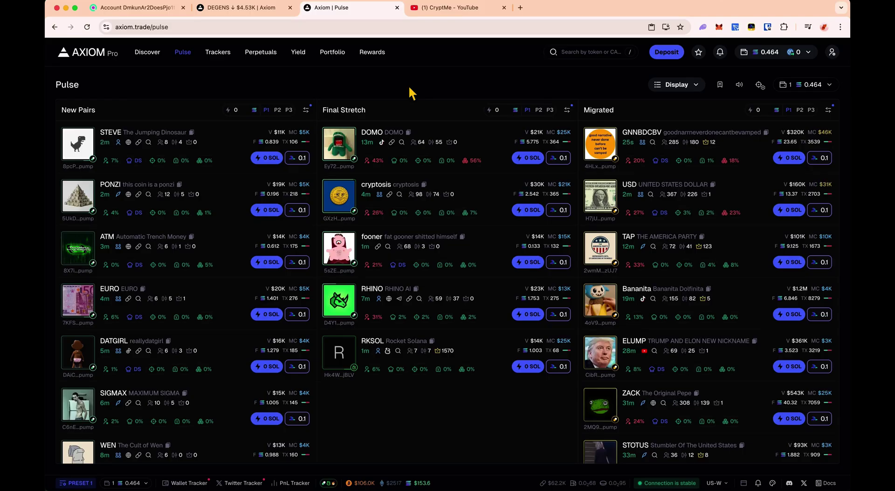
{"action": "left_click", "coordinate": [127, 113]}
{"action": "left_click_drag", "start_coordinate": [127, 113], "coordinate": [60, 89]}
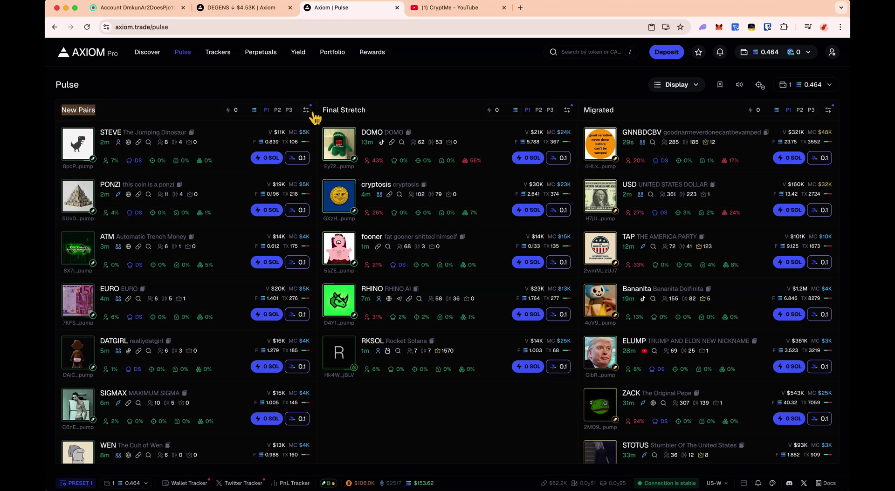
{"action": "left_click", "coordinate": [452, 8]}
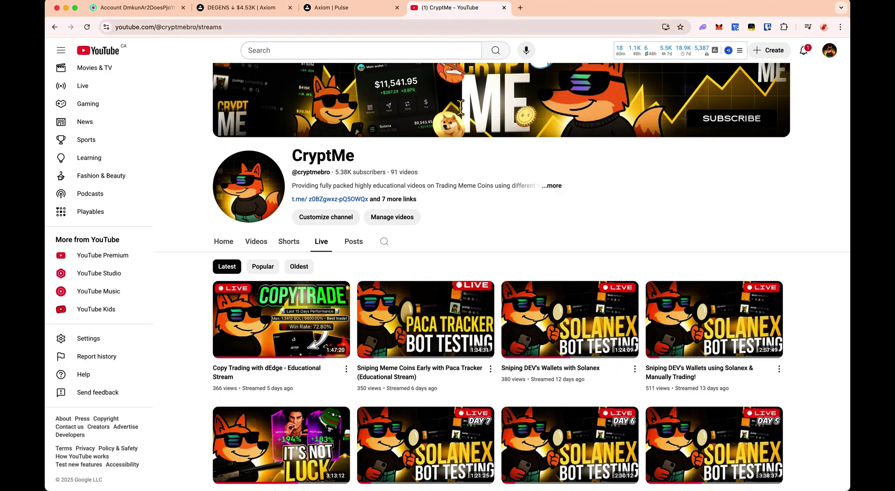